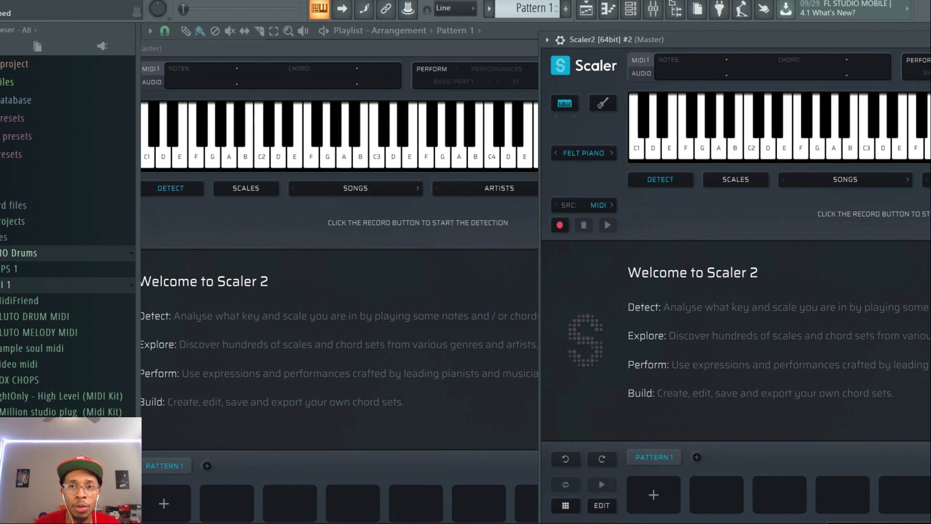
Step: Start LIVE SYNC - PROGRESSION BUILDER from the first Scaler window, making it the leader instance
left_click(486, 39)
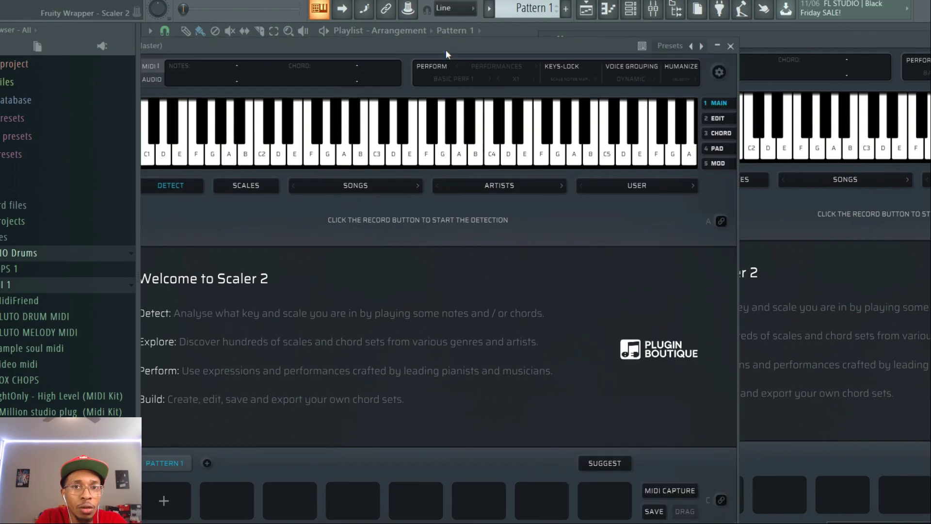
left_click_drag(563, 46, 539, 59)
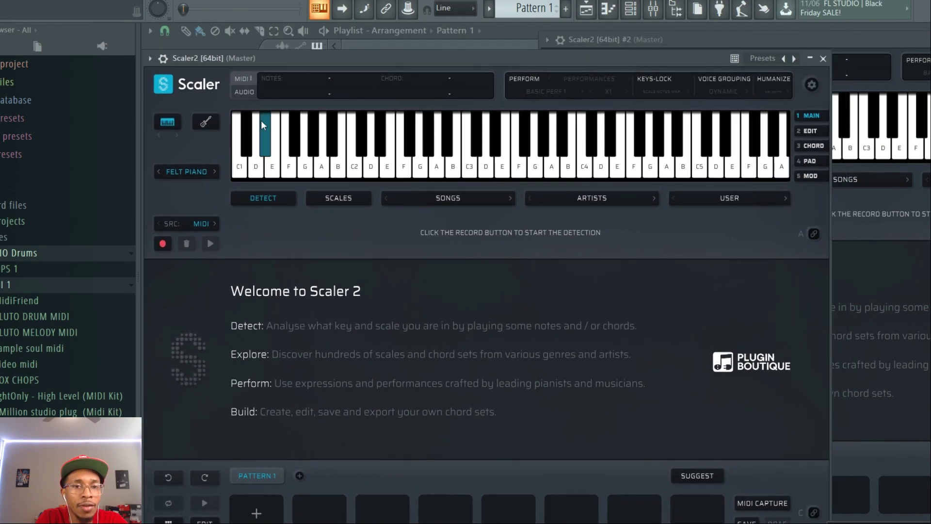
left_click(163, 85)
left_click(170, 110)
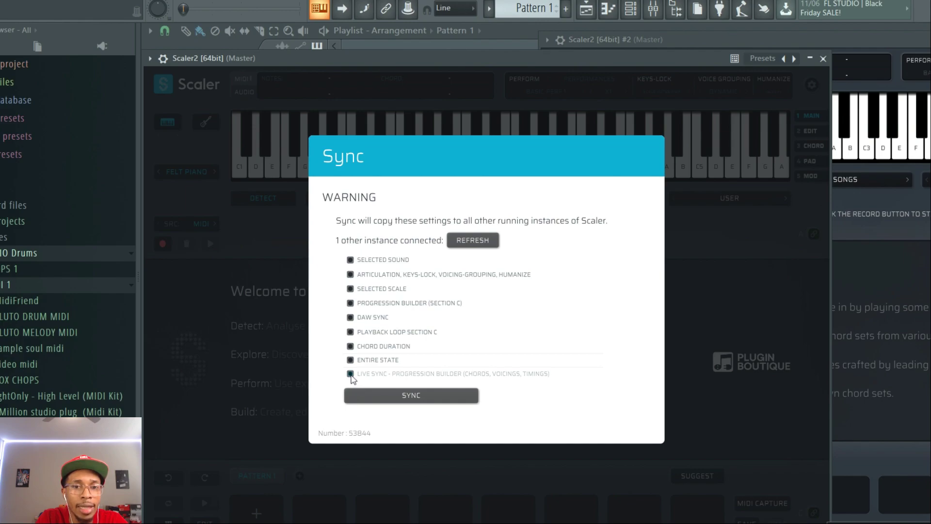
left_click(359, 376)
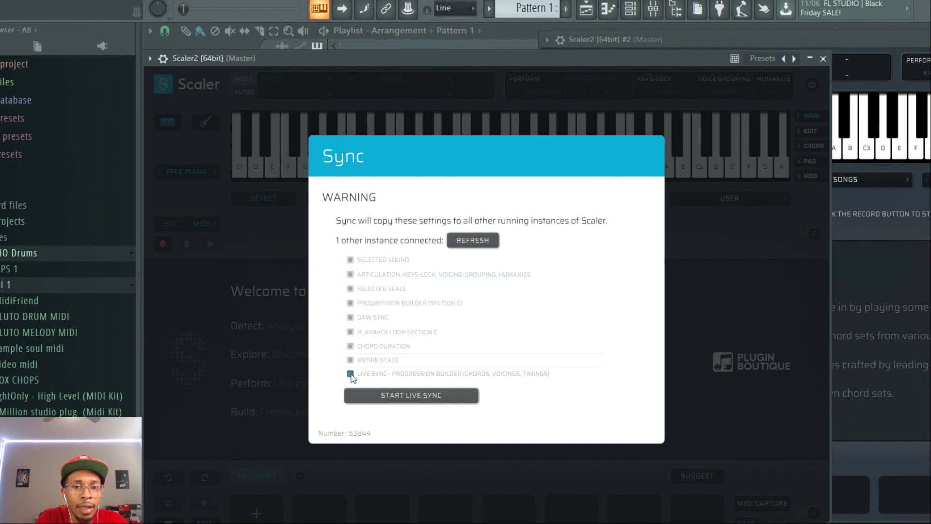
left_click(410, 395)
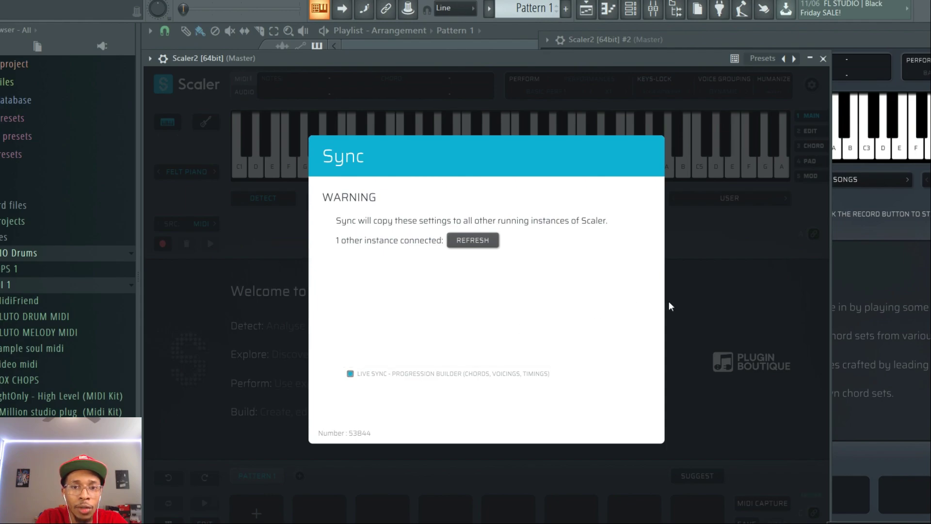
left_click(697, 301)
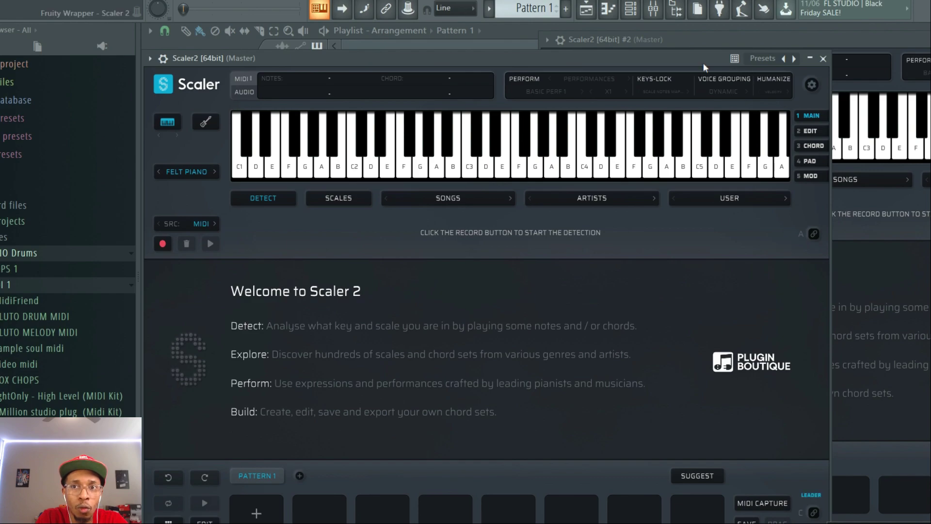
Step: Rearrange the two Scaler windows so the first one sits over the second
left_click_drag(703, 62, 389, 27)
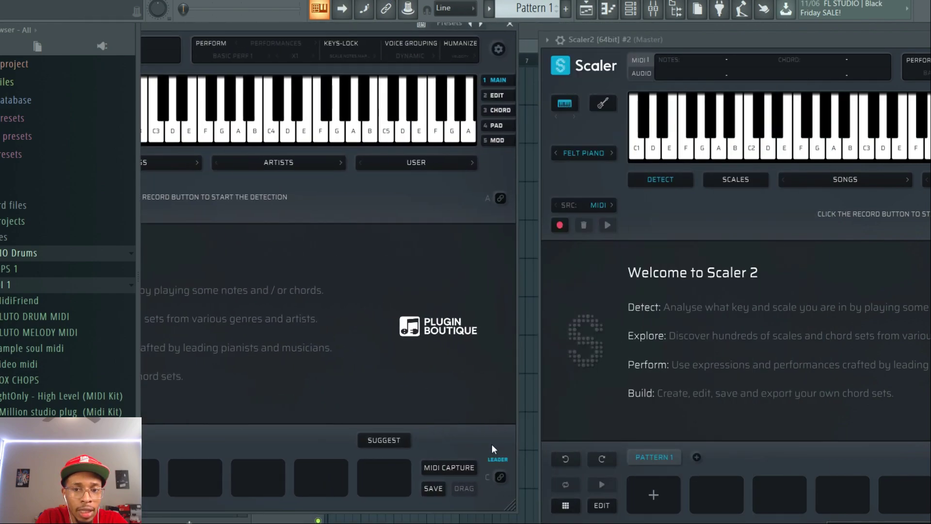
left_click_drag(825, 44, 896, 38)
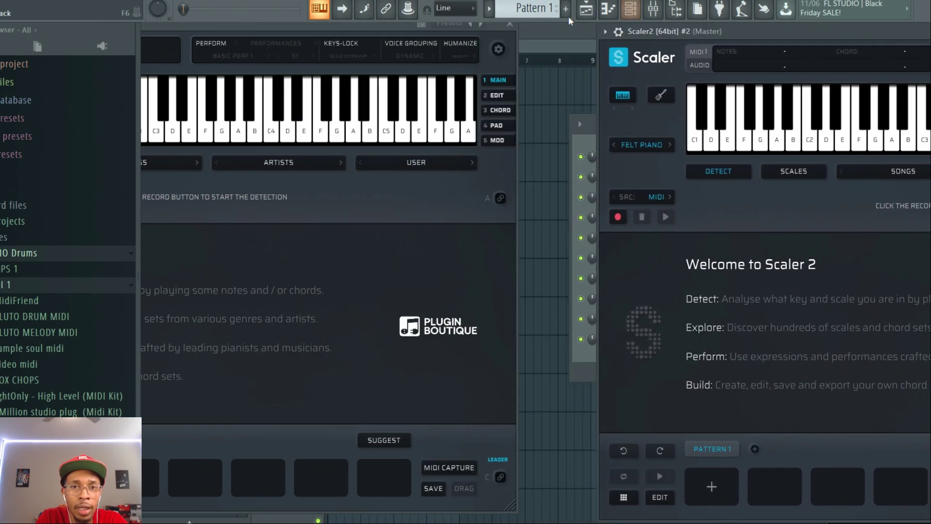
left_click_drag(349, 23, 668, 1)
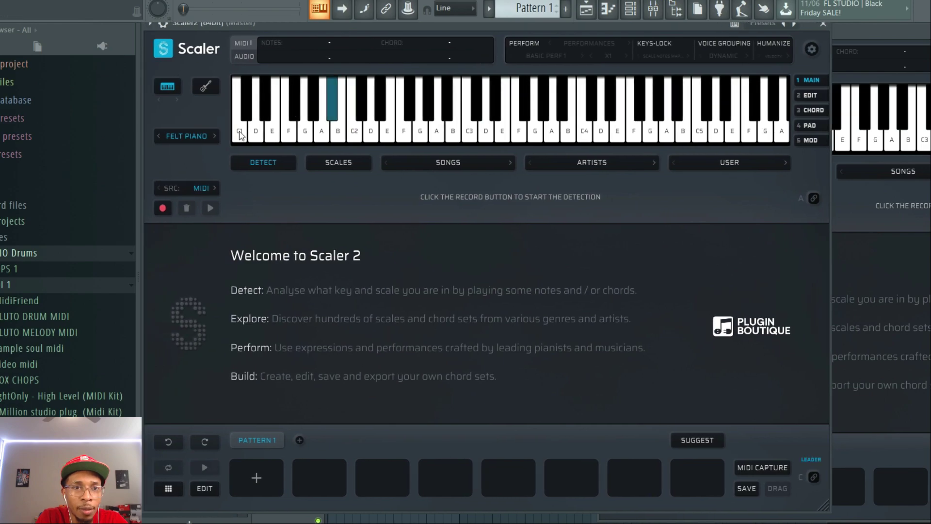
Step: Switch the leader's sound to Marimba and browse the song genres toward Neo Soul
left_click(182, 136)
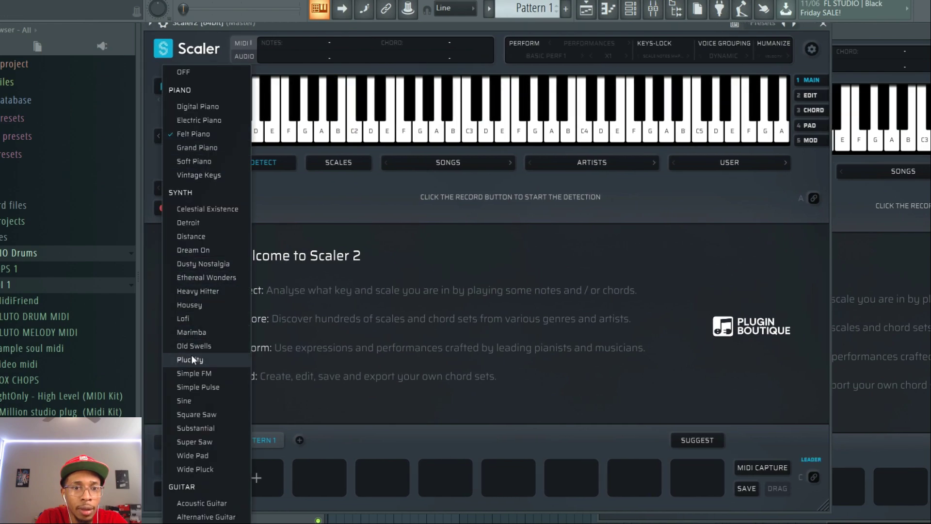
left_click(193, 334)
left_click(458, 164)
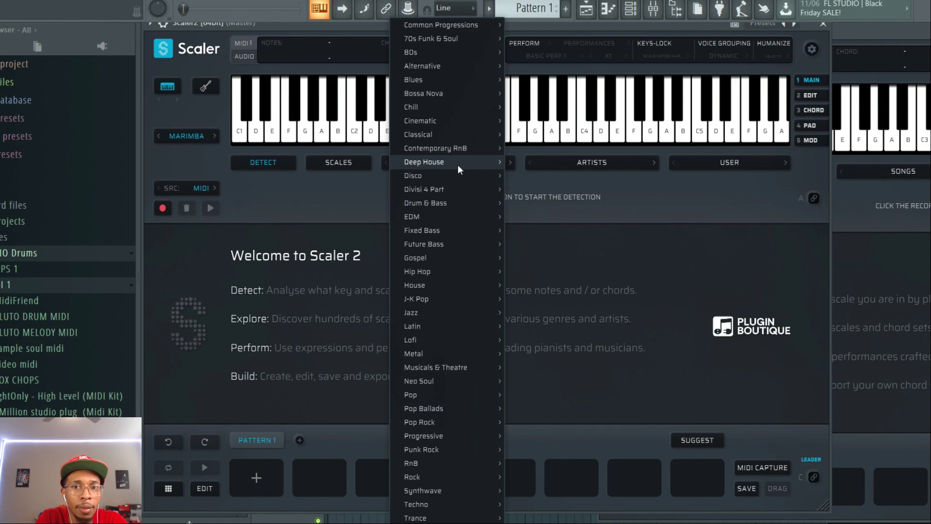
mouse_move(440, 219)
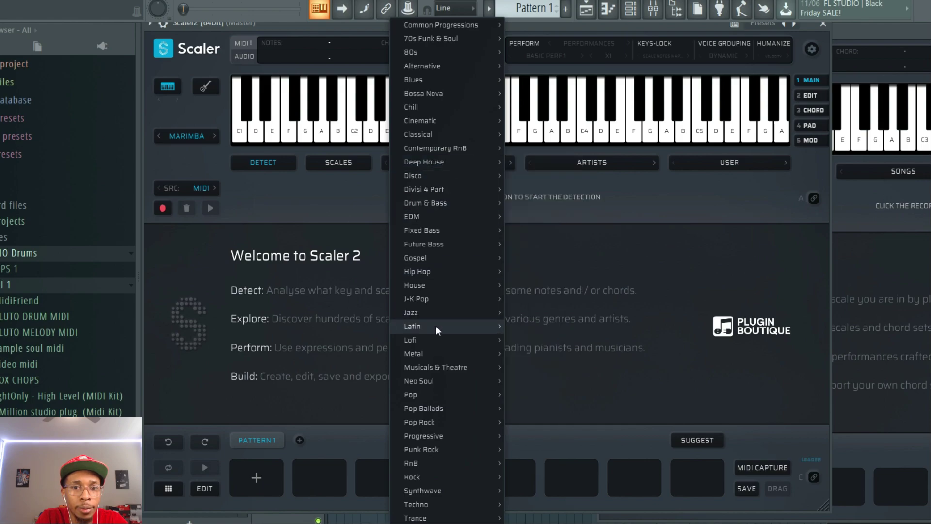
Step: Load the Neo Soul 7 chord set and audition its C# 9 13 and C min11 chords
mouse_move(435, 379)
left_click(539, 370)
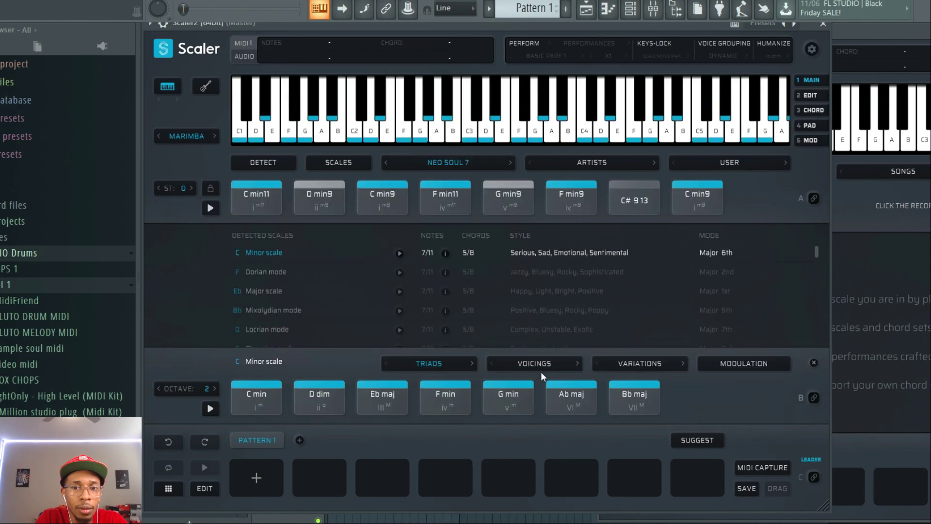
left_click(635, 199)
left_click(232, 197)
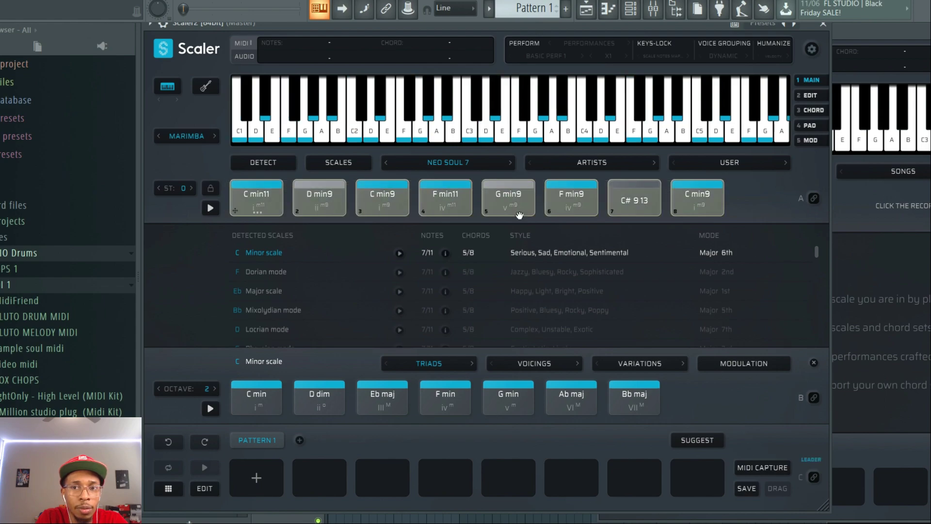
Step: Drag all eight Neo Soul 7 chords into the pattern and audition C min11, F min11 and C min9
left_click_drag(235, 210, 252, 473)
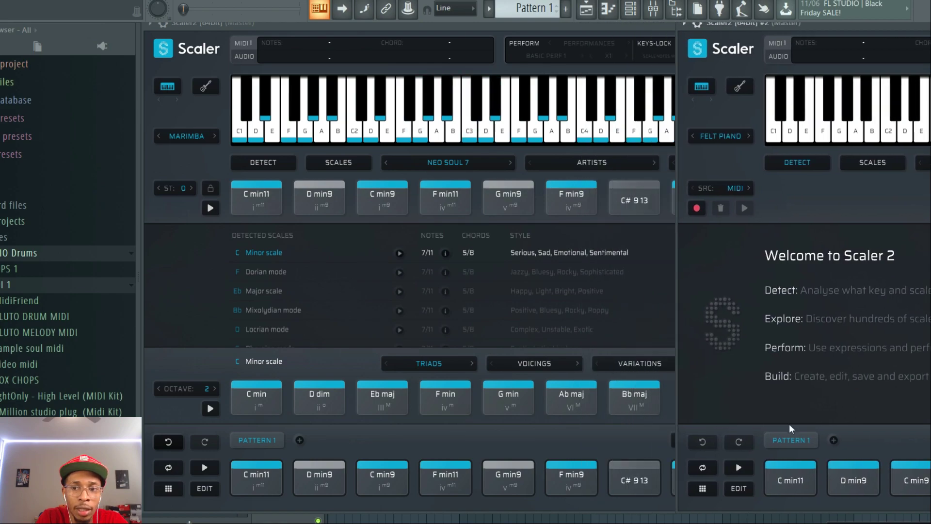
left_click(792, 479)
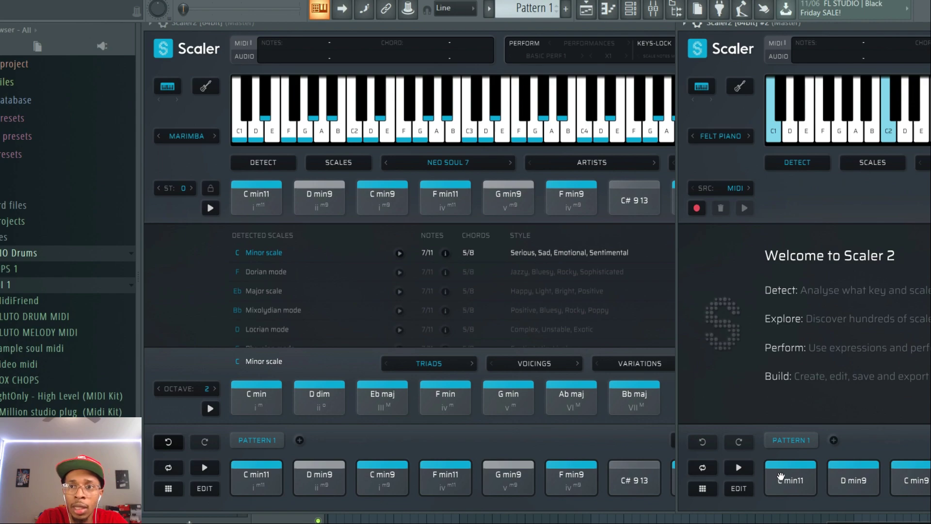
left_click(338, 186)
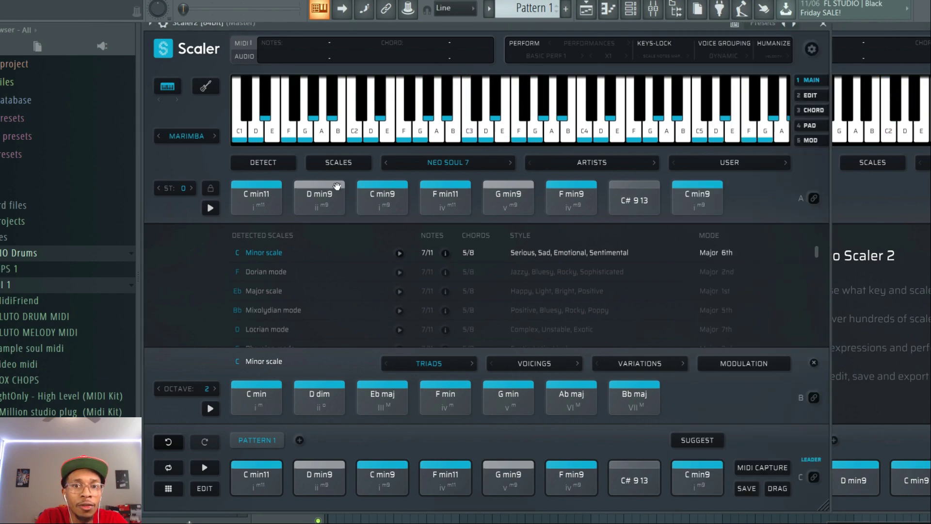
left_click(256, 485)
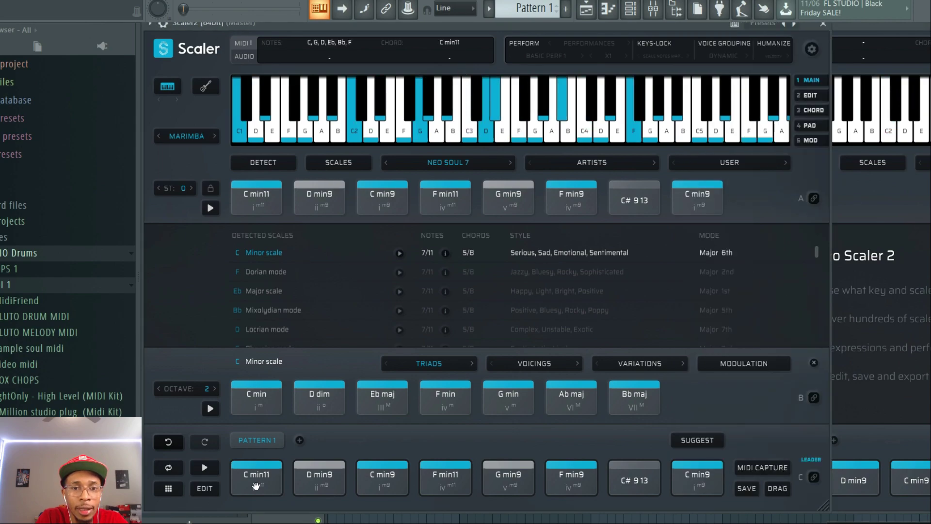
left_click(452, 482)
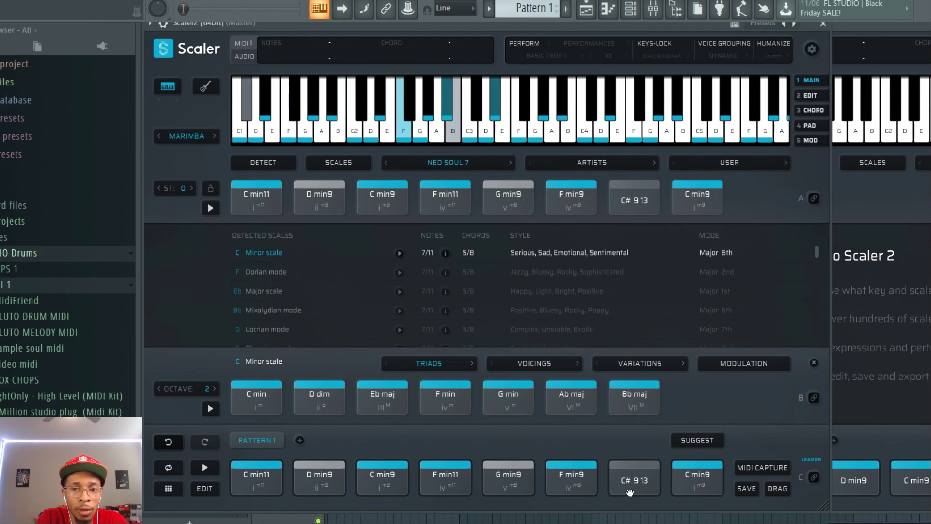
left_click(693, 484)
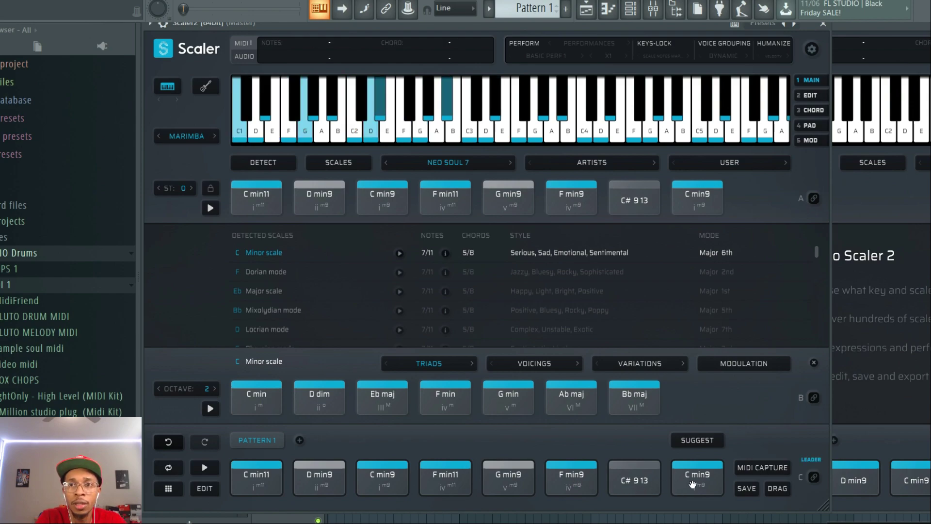
left_click_drag(913, 26, 450, 18)
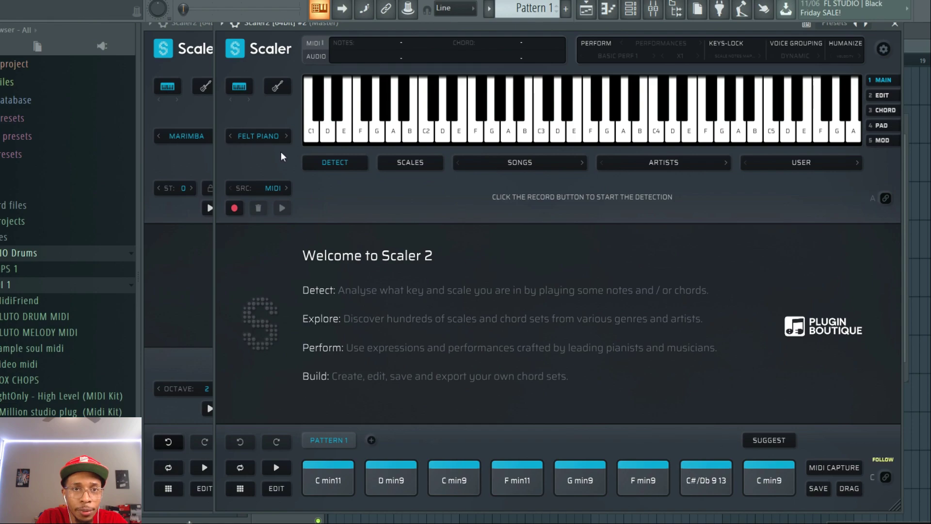
Step: Play the progression from the leader, then restart it from the second Scaler instance
left_click(205, 467)
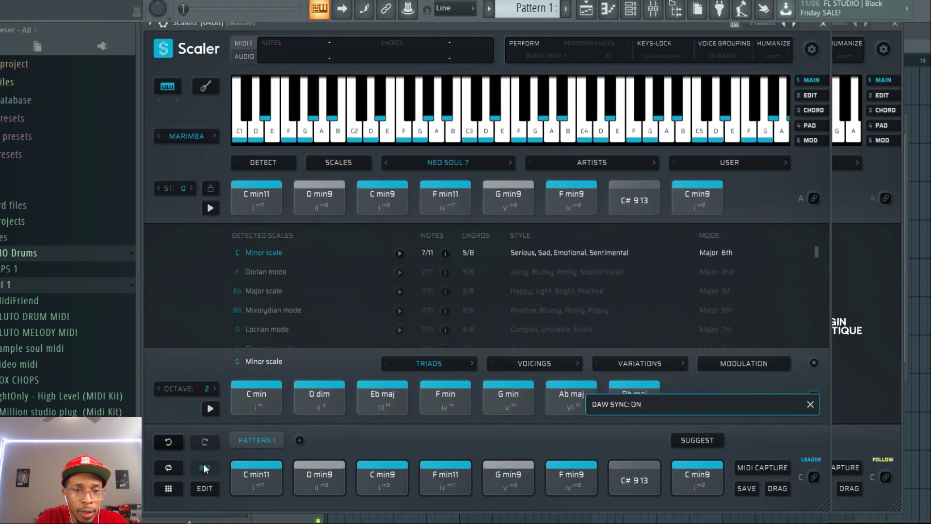
left_click(204, 467)
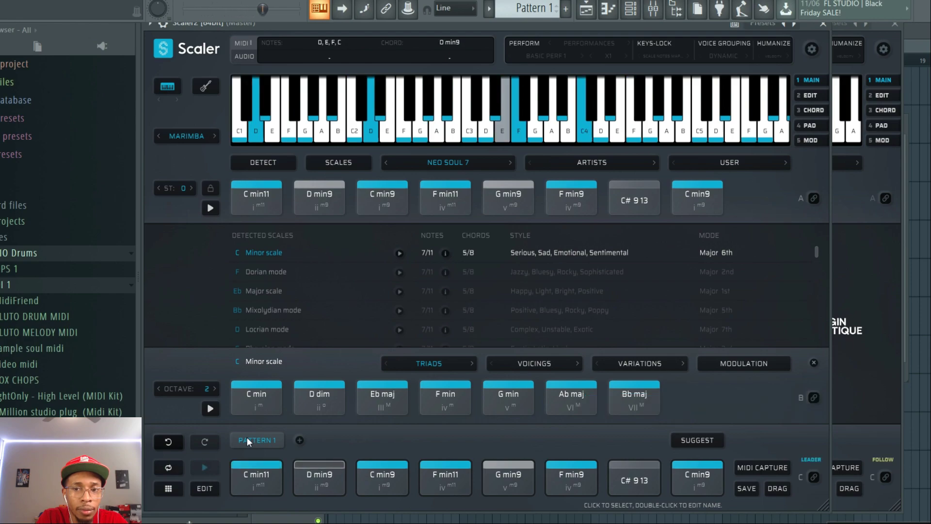
key("space")
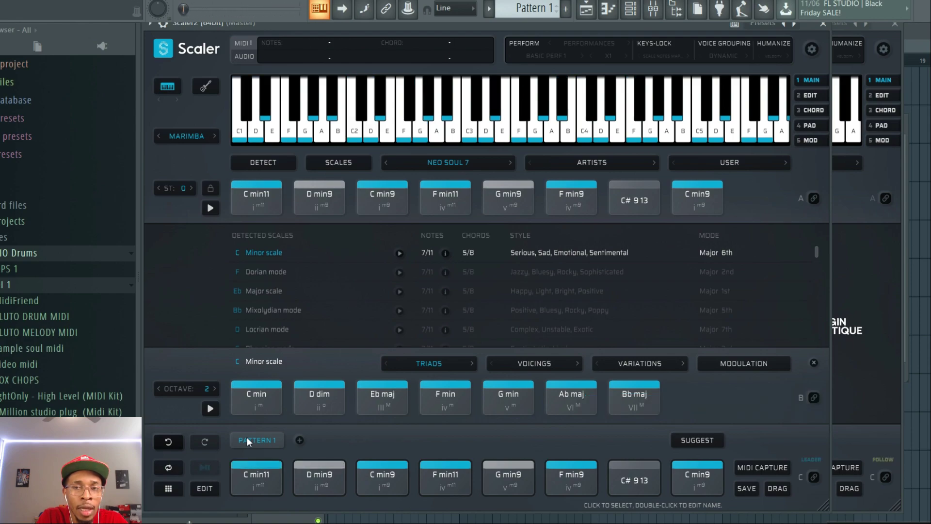
left_click(870, 61)
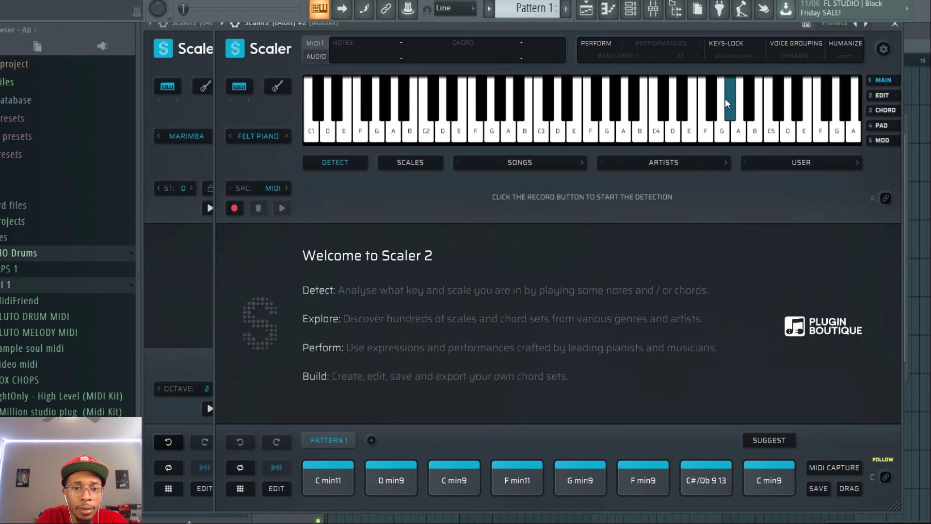
key("space")
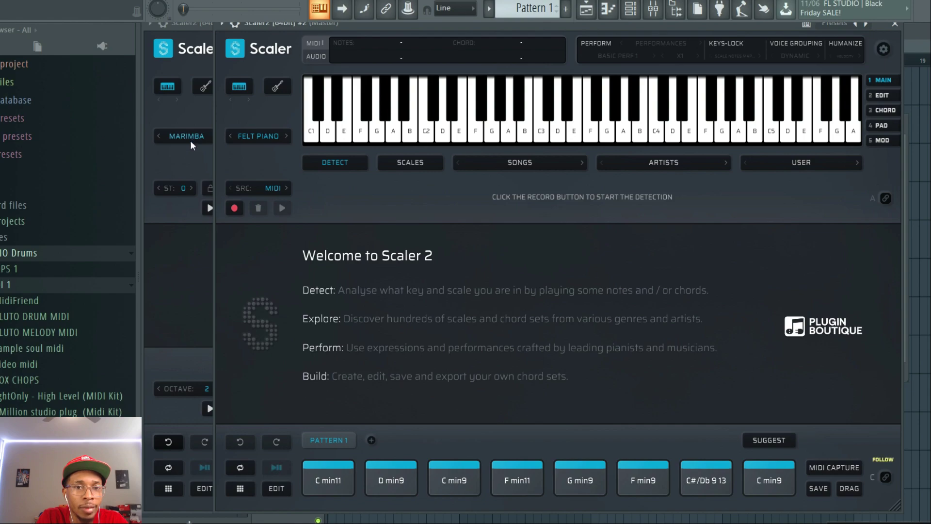
Step: Try Dusty Nostalgia, then set the second instance's sound to Simple FM and move its window right
left_click(260, 136)
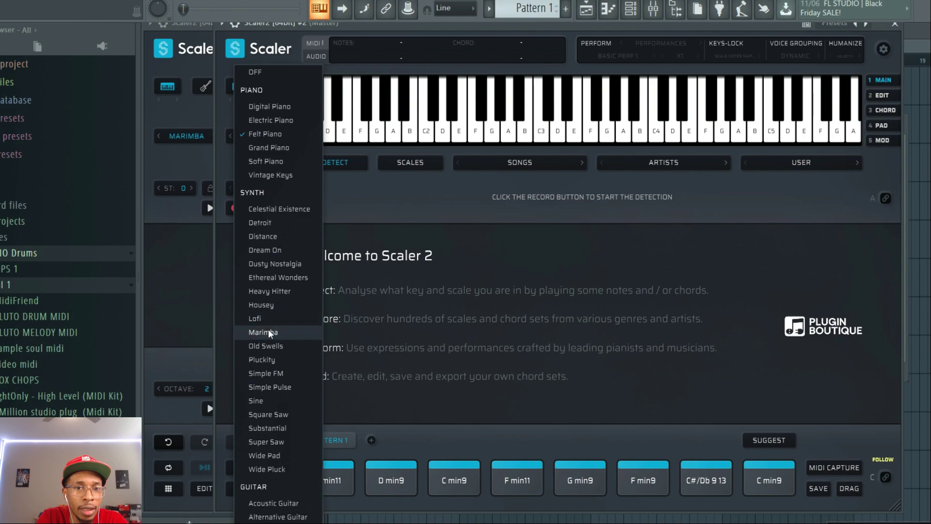
left_click(283, 263)
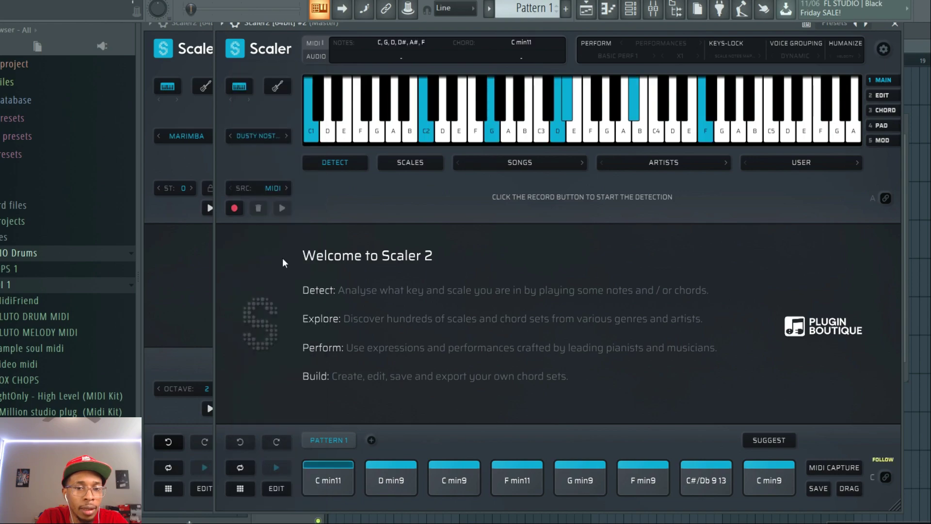
key("space")
left_click(275, 136)
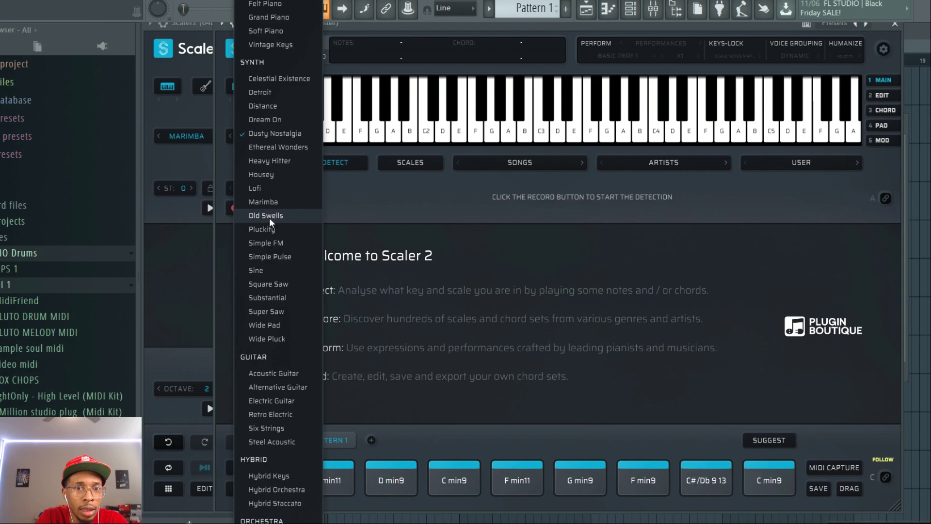
left_click(266, 243)
key("space")
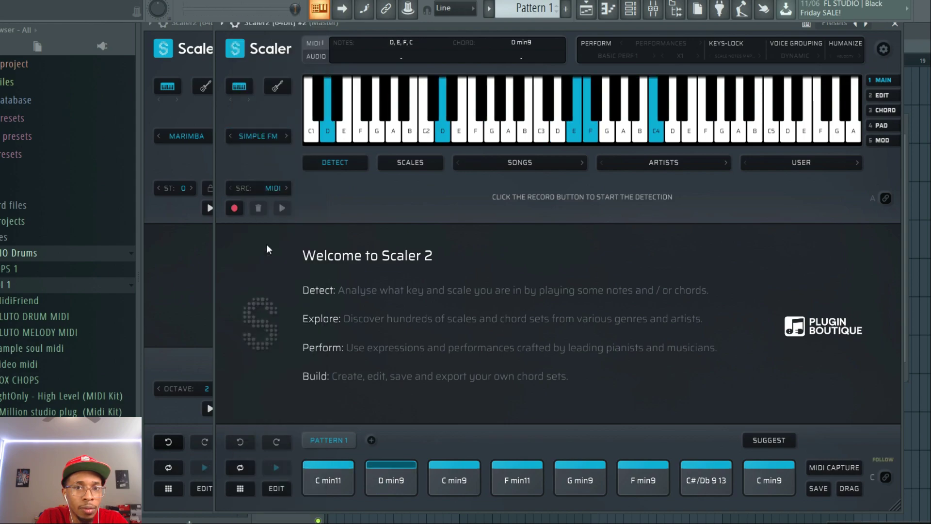
key("space")
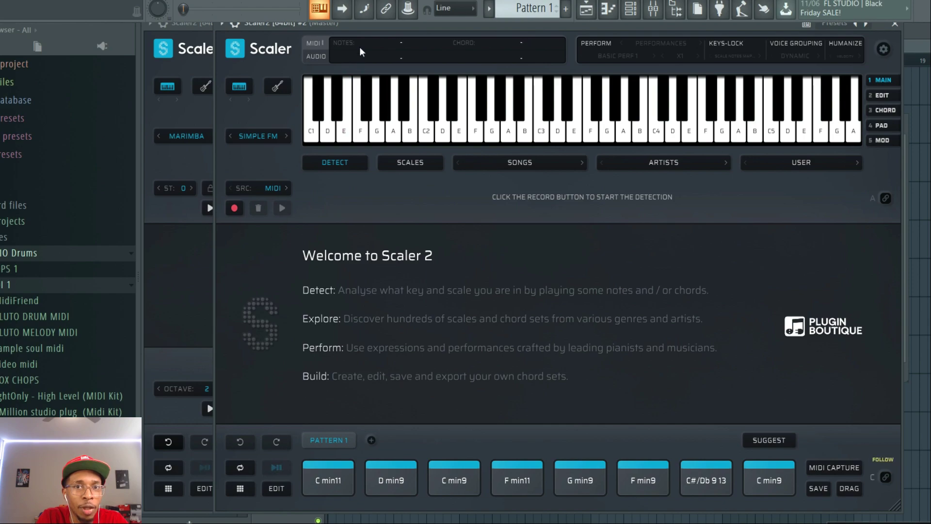
left_click_drag(357, 26, 544, 47)
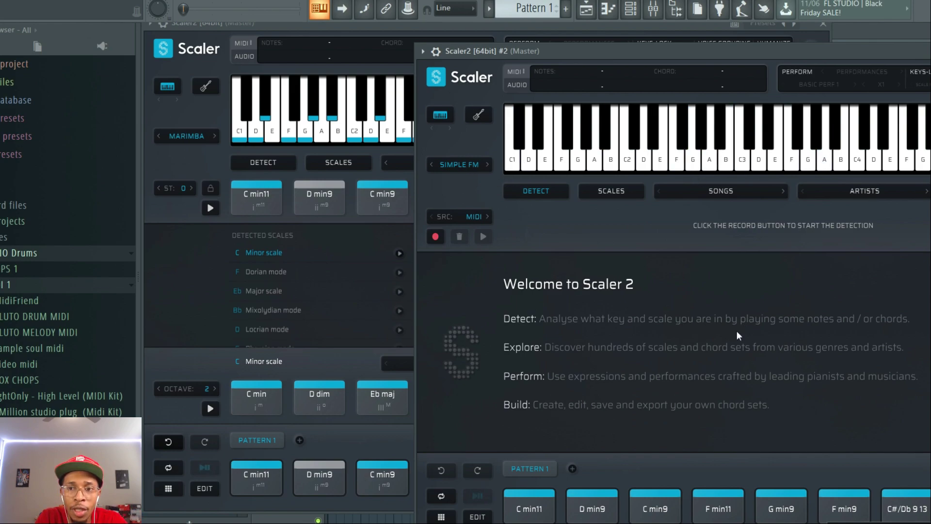
Step: Turn on performance mode in the second instance and audition the Adagio Lento performance
left_click(797, 72)
left_click(822, 86)
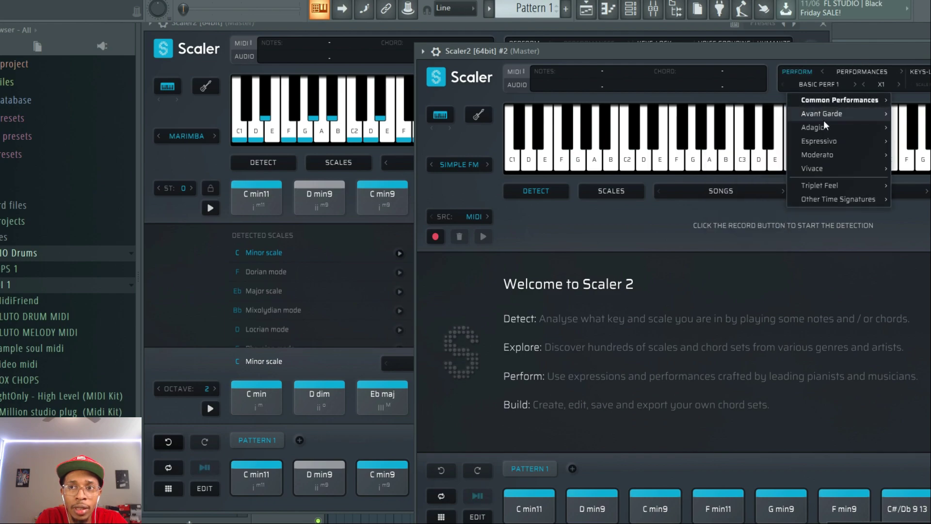
mouse_move(822, 127)
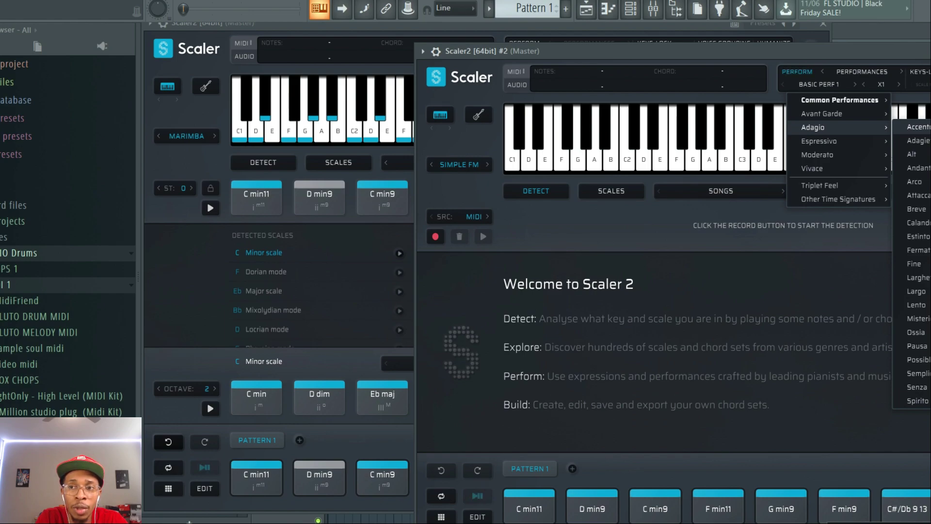
left_click(917, 305)
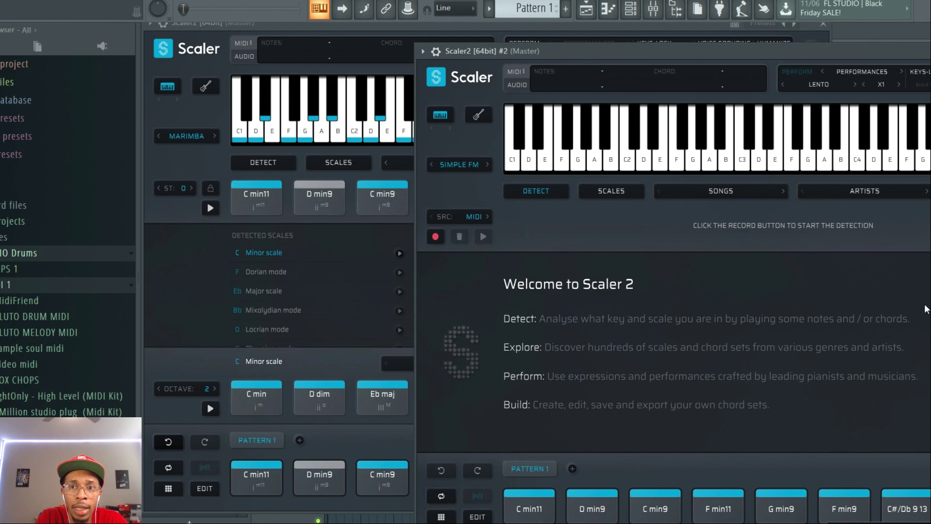
key("space")
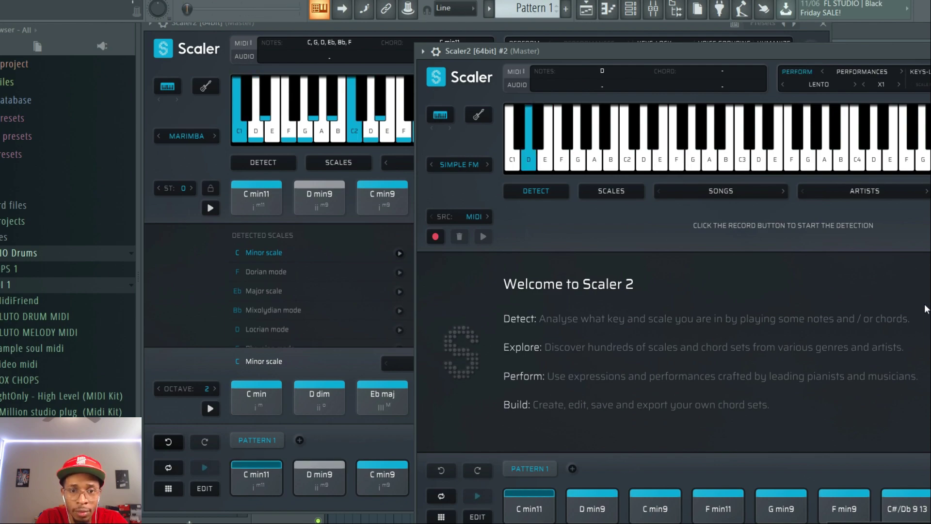
key("space")
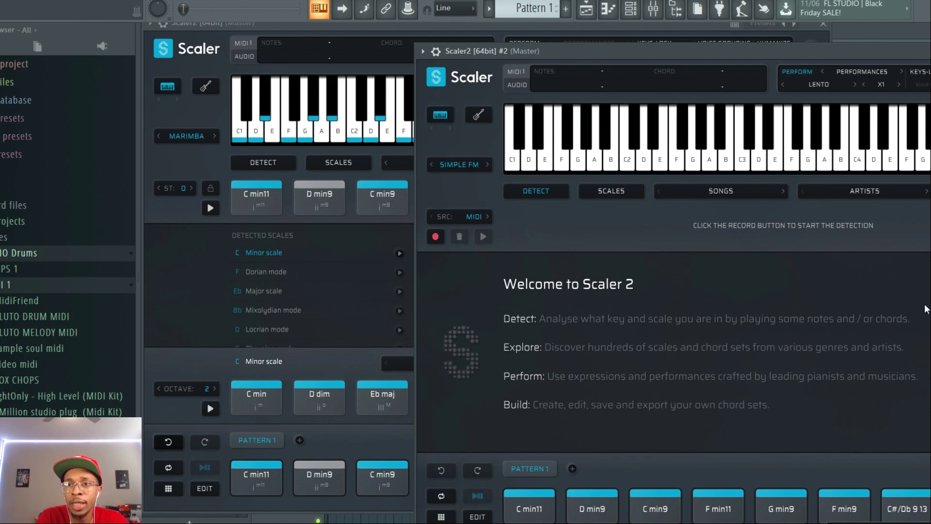
Step: Switch the expression type to Melody and audition the Common D All preset
left_click(855, 73)
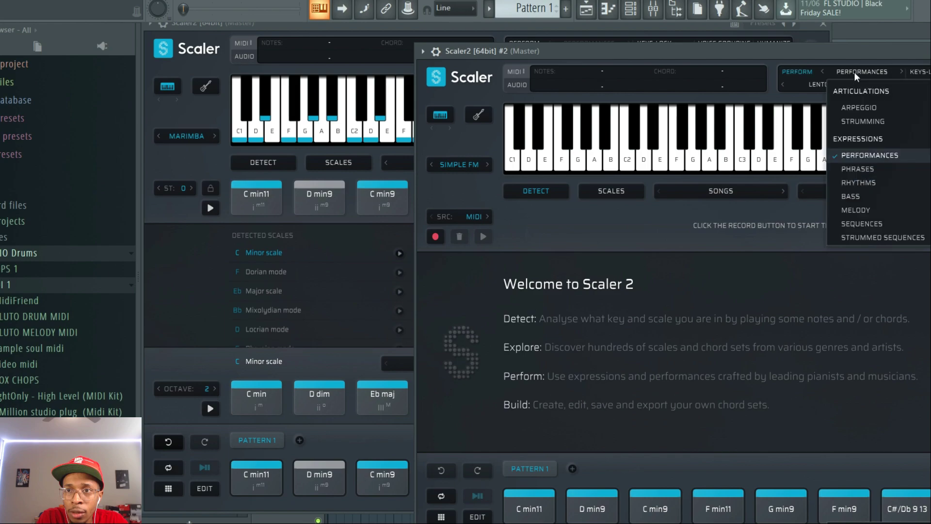
left_click(856, 210)
left_click(812, 85)
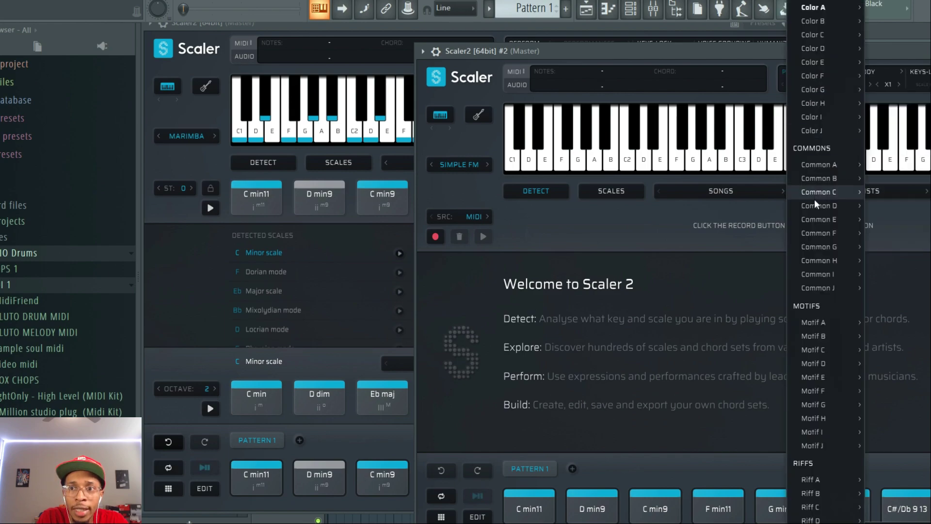
mouse_move(814, 199)
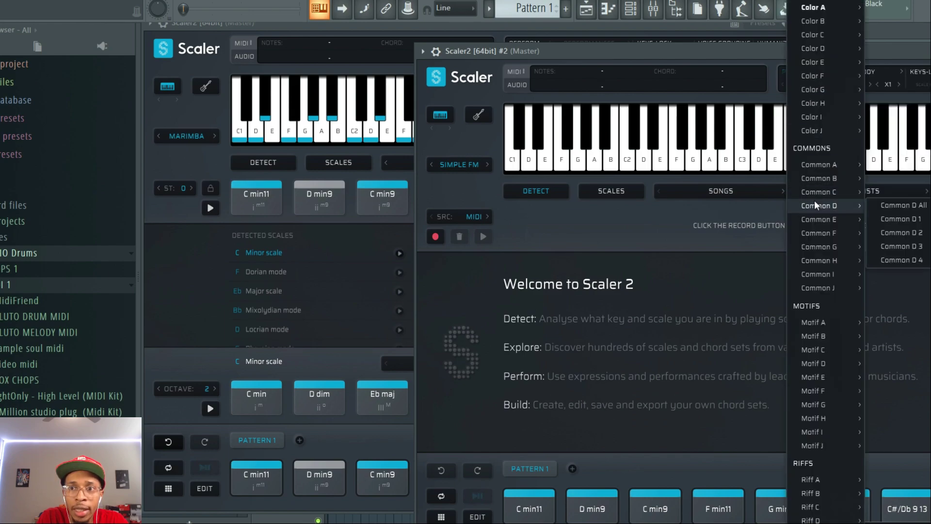
left_click(898, 208)
key("space")
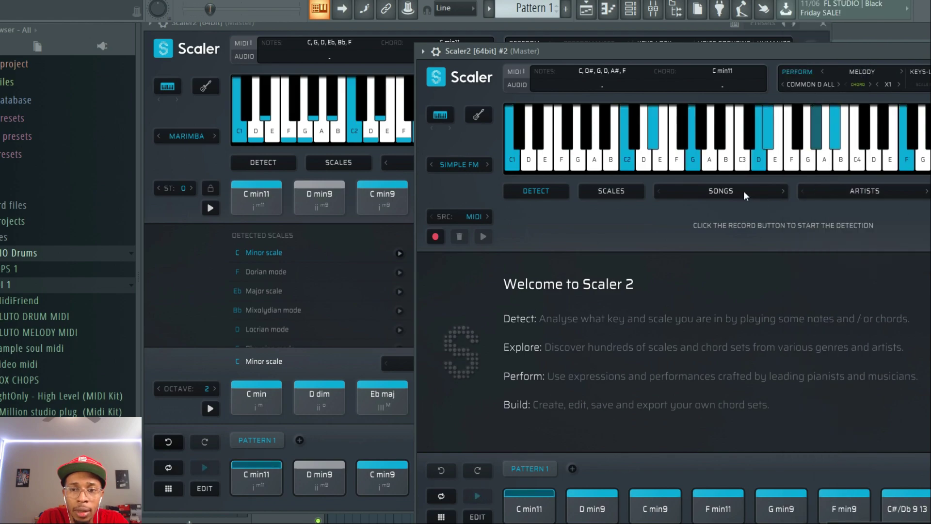
left_click_drag(797, 53, 664, 59)
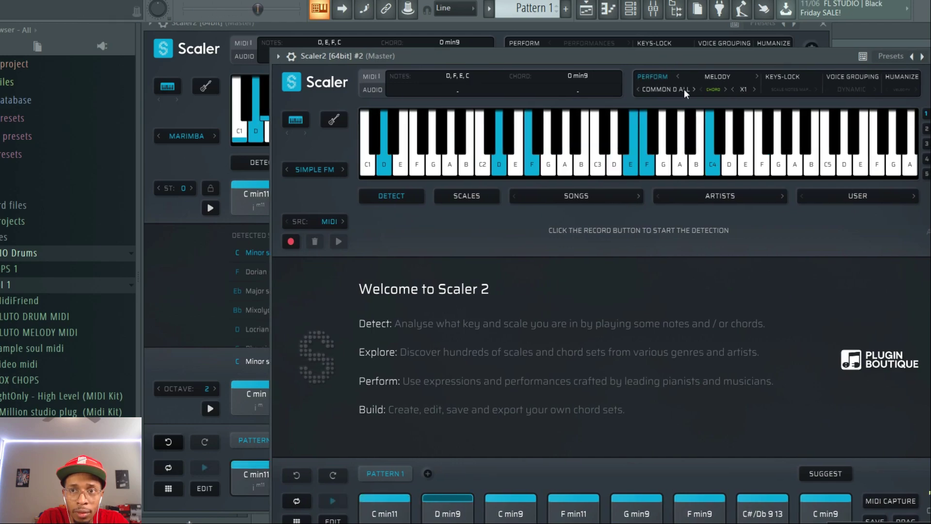
key("space")
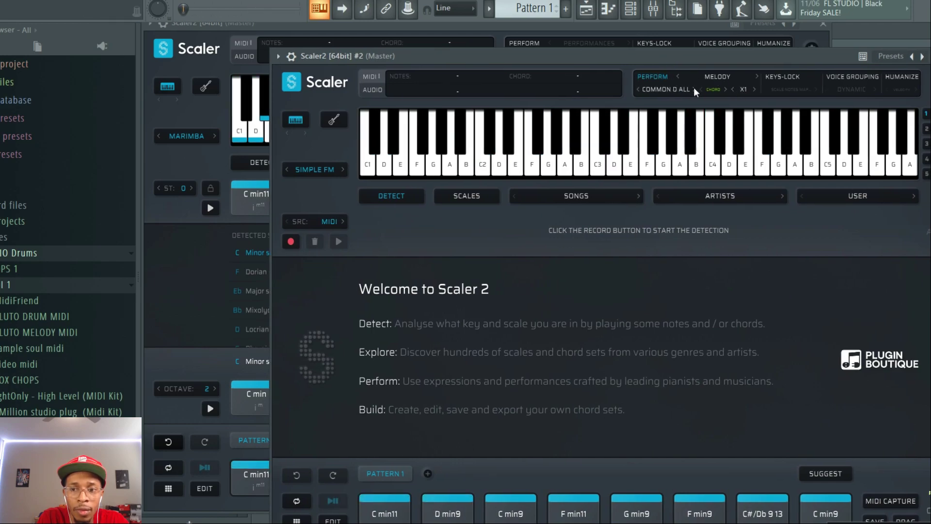
Step: Audition the Motif A 4 melody preset, then open the piano roll with F7
left_click(675, 87)
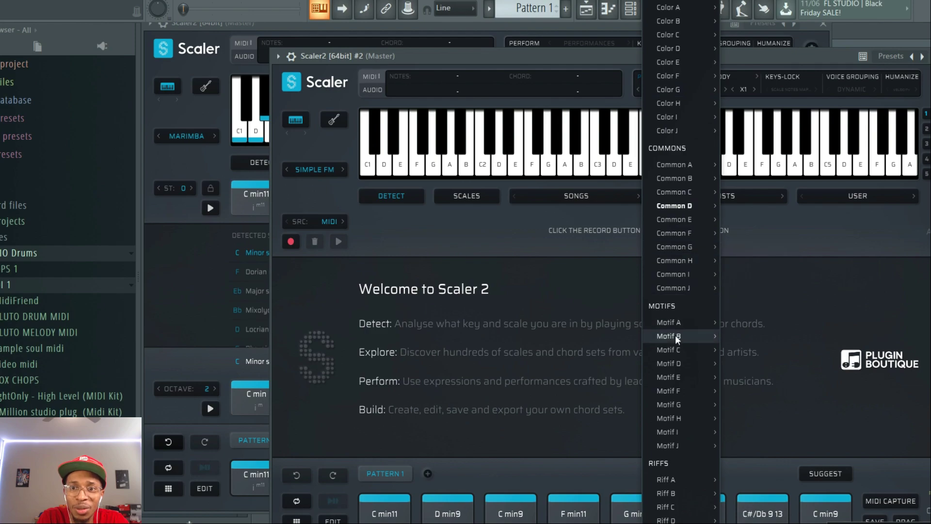
mouse_move(677, 324)
left_click(740, 322)
key("space")
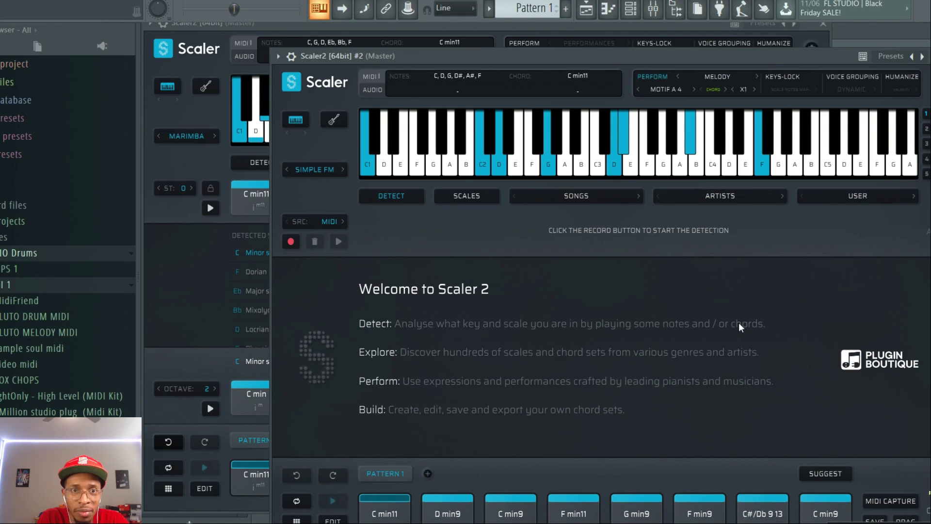
key("space")
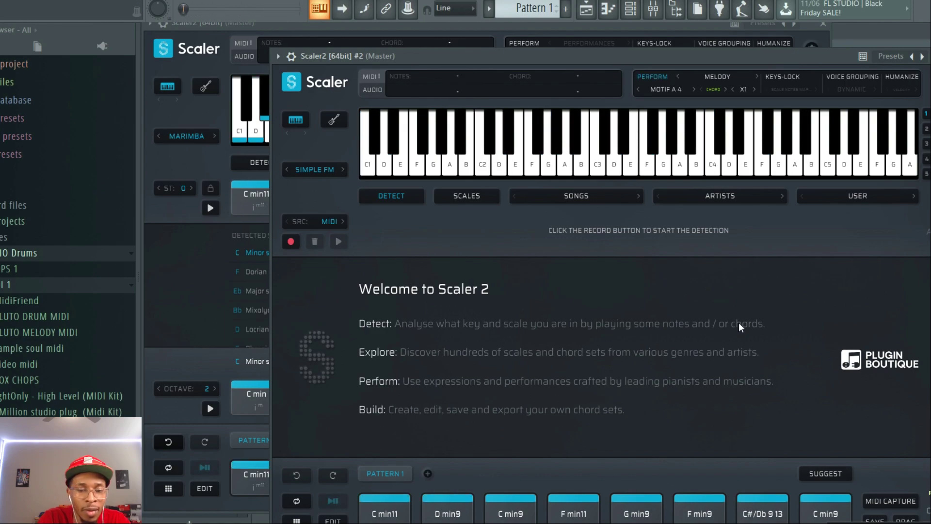
key("F7")
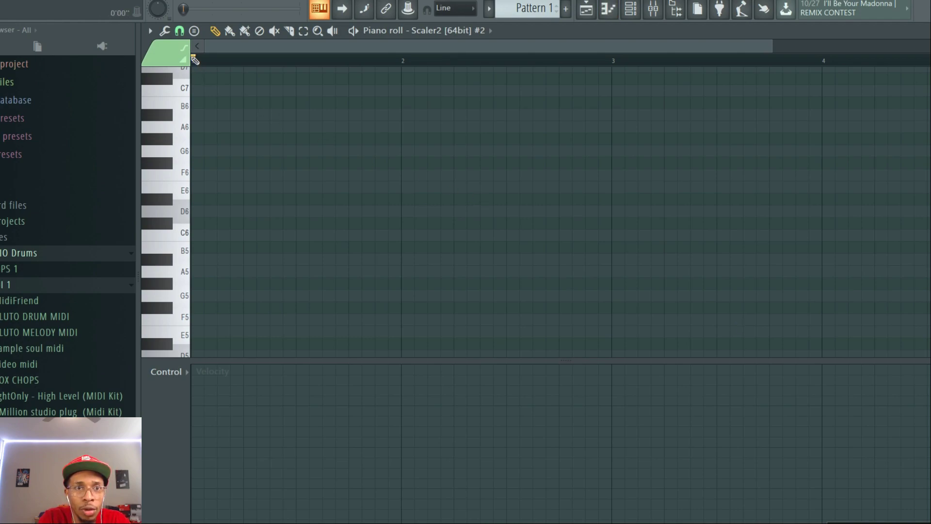
Step: Select bars 1–4 in the piano roll, start playback, and reopen the Scaler2 #2 window
left_click_drag(194, 59, 904, 98)
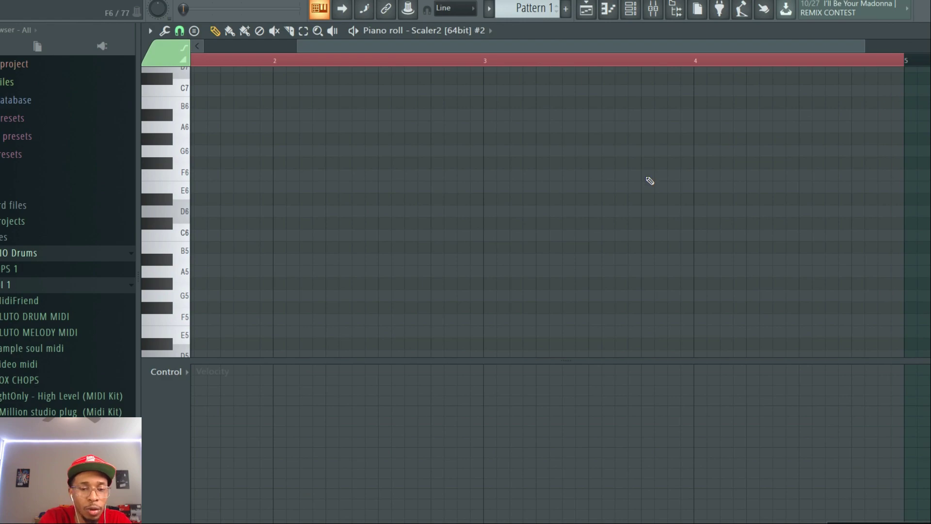
key("space")
key("F6")
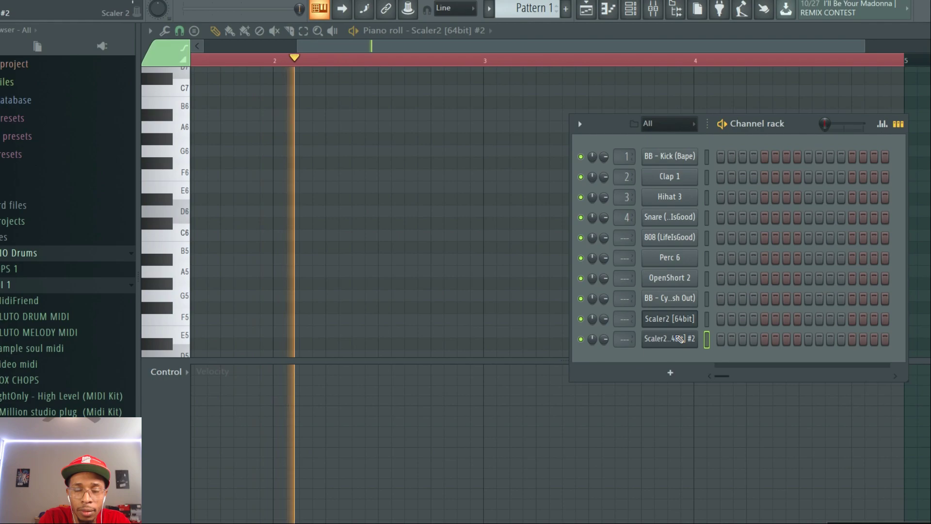
left_click(679, 339)
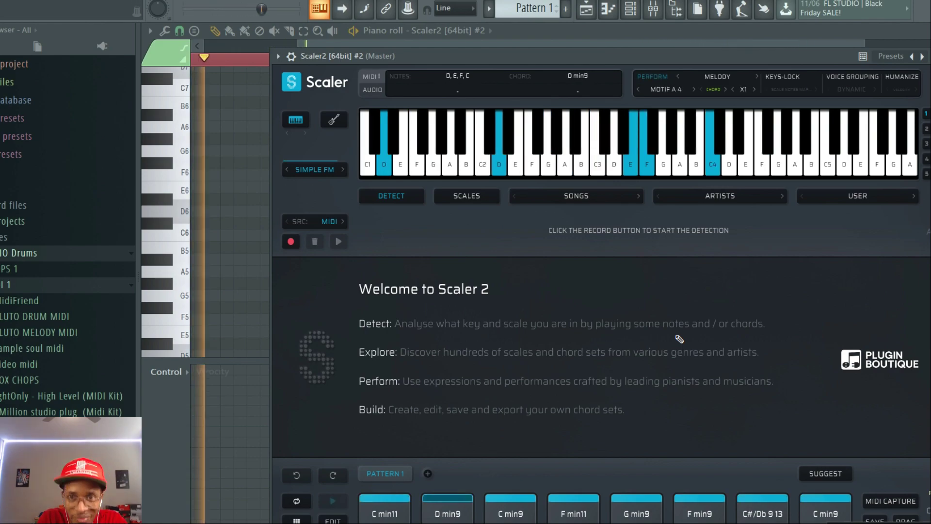
Step: Choose the Riff A 4 melody preset and audition it
left_click(673, 89)
mouse_move(680, 482)
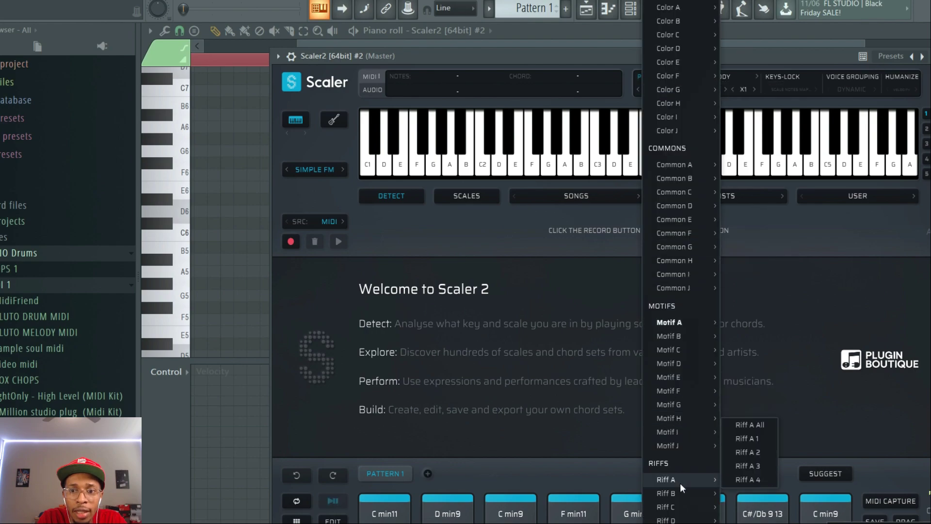
left_click(747, 479)
key("space")
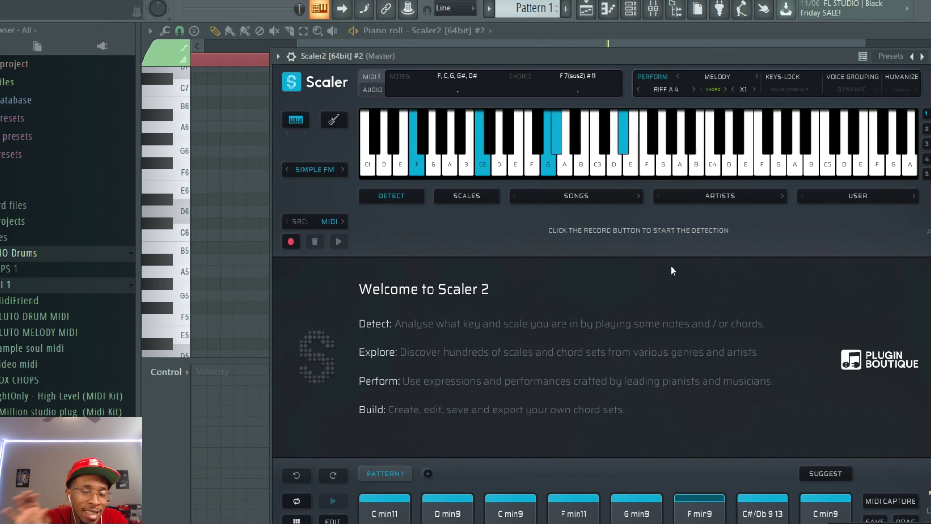
key("space")
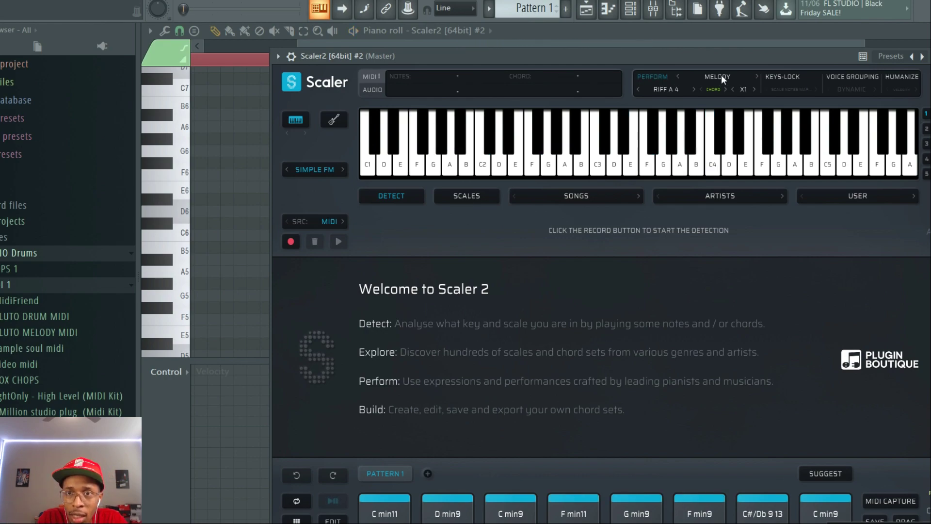
Step: Halve the performance rate from X1 to X0.5, audition it, and bring up the channel list
left_click(732, 88)
key("space")
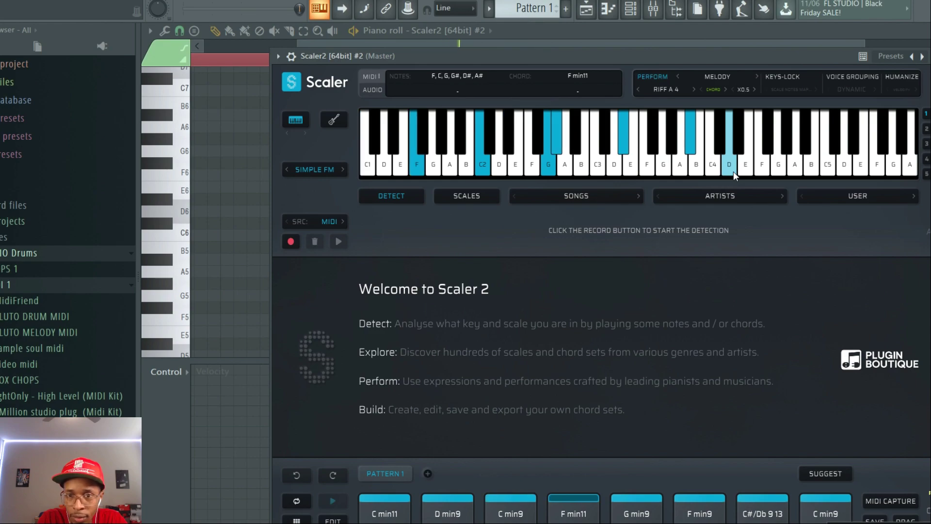
key("space")
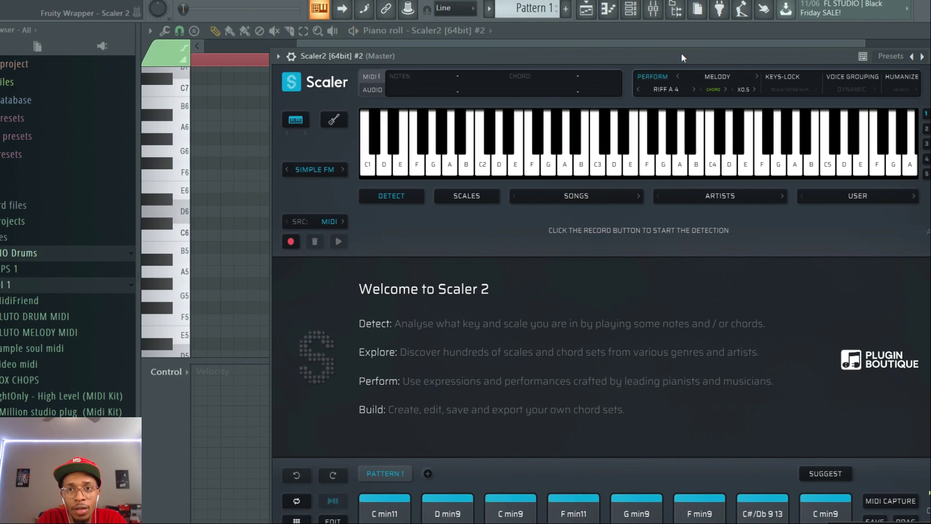
key("F6")
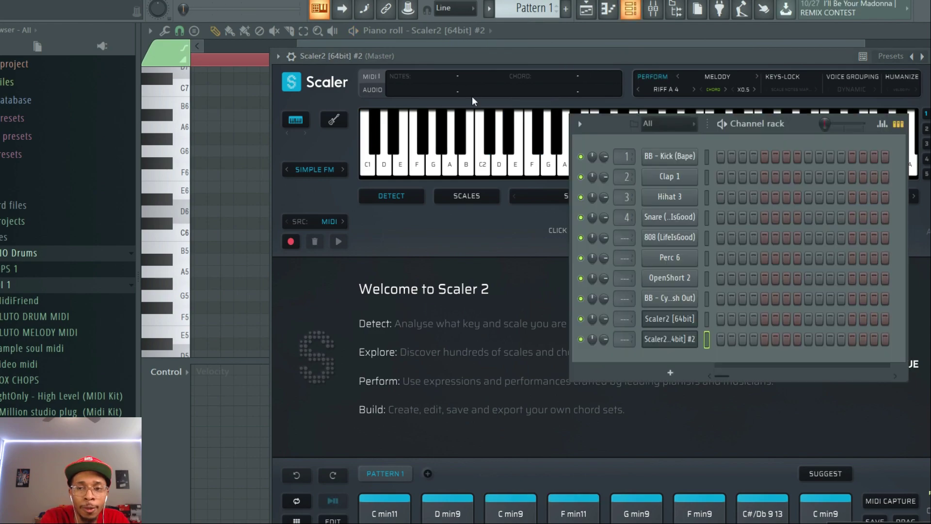
left_click(656, 317)
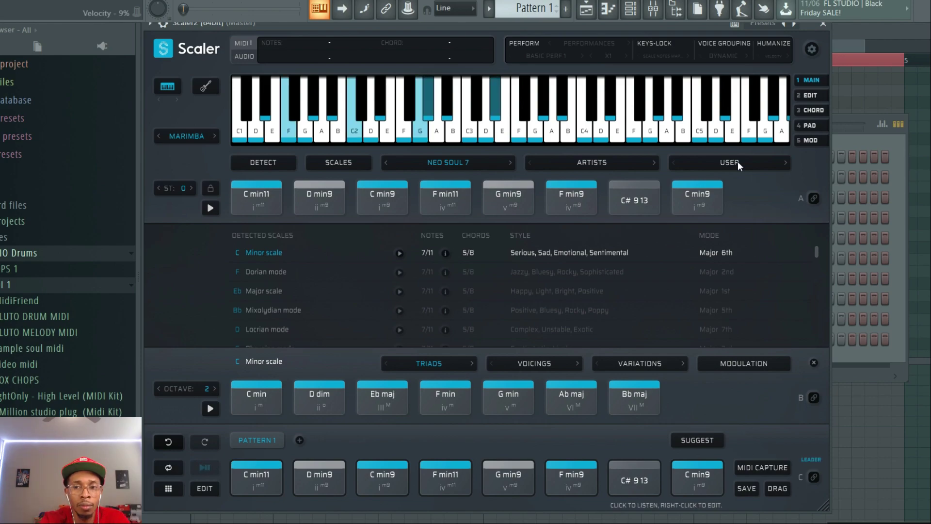
Step: Audition the F min11 chord, then select and delete all chords in the pattern
left_click(563, 395)
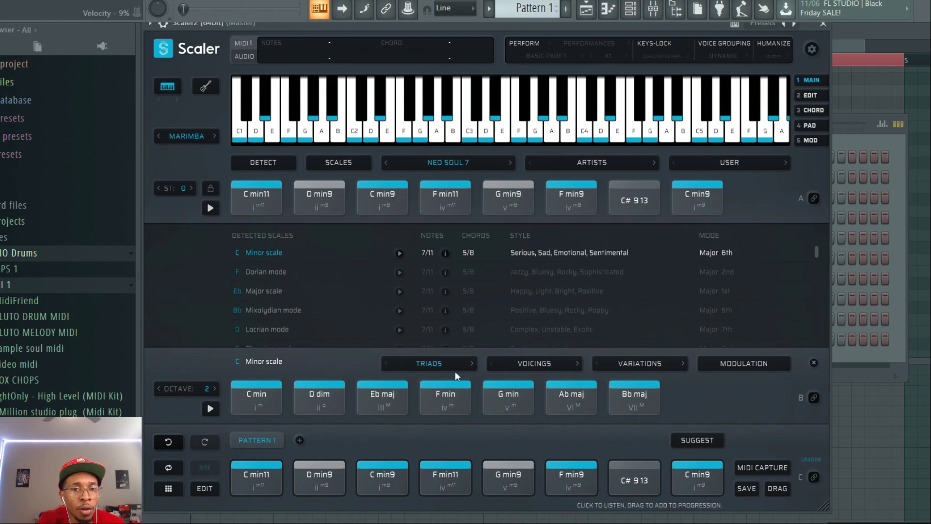
left_click(505, 193)
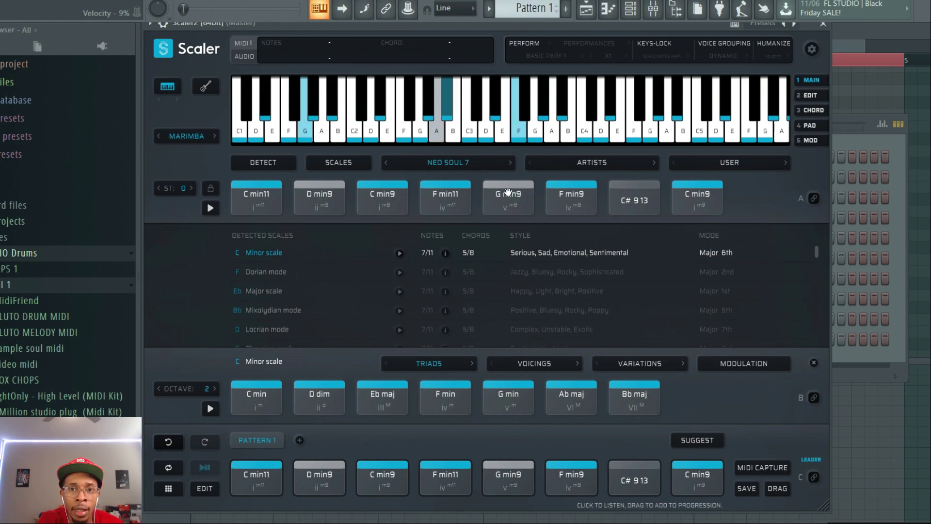
left_click(468, 201)
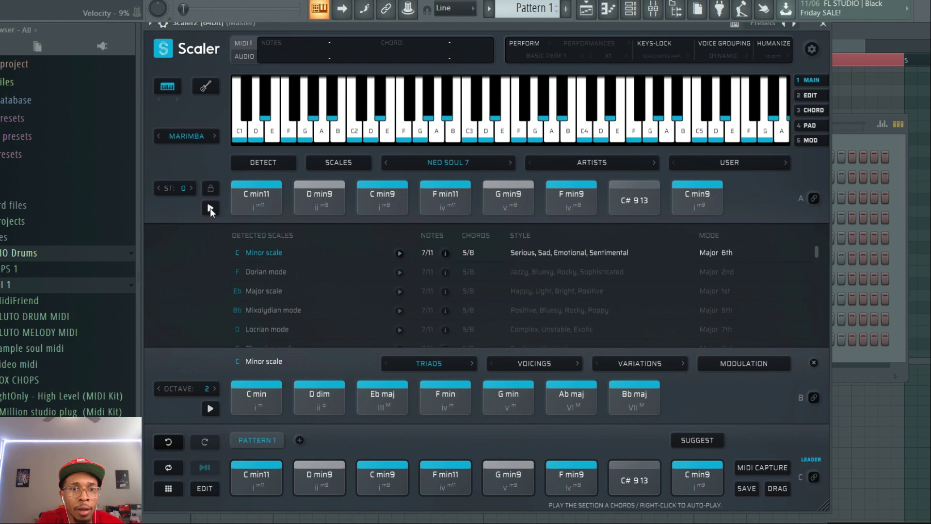
left_click(464, 158)
mouse_move(464, 161)
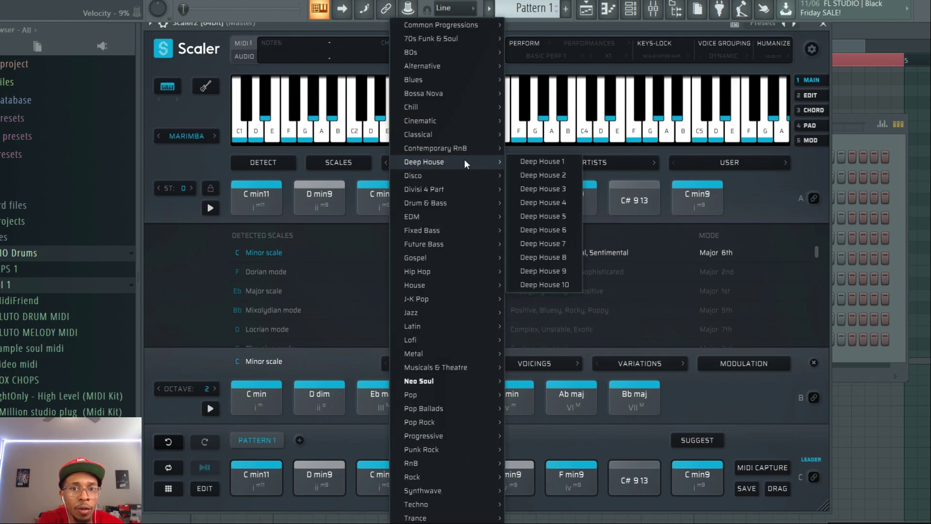
mouse_move(703, 456)
left_mouse_down()
mouse_move(496, 485)
mouse_move(278, 488)
left_mouse_up()
key("Delete")
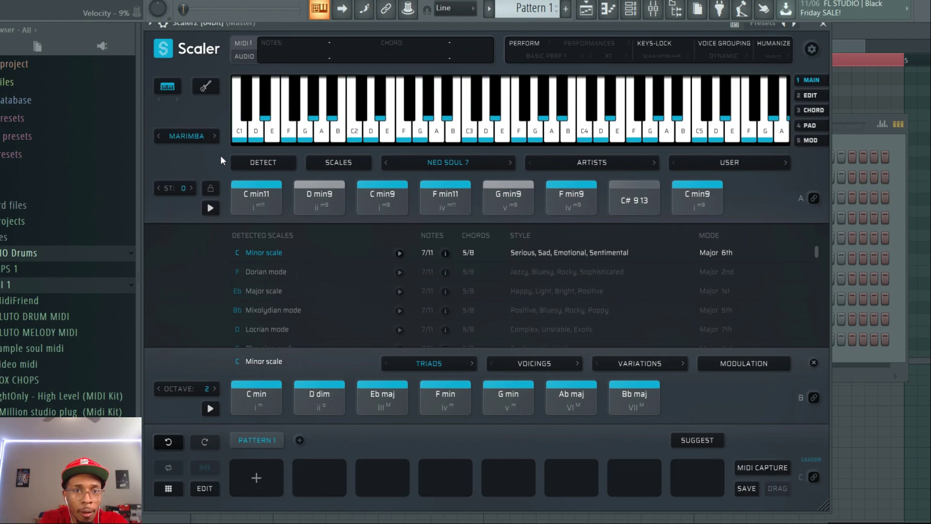
Step: Turn on section A auto-play and load Divisi 4 Part's A Kingdom, then the Canon chord set
right_click(208, 208)
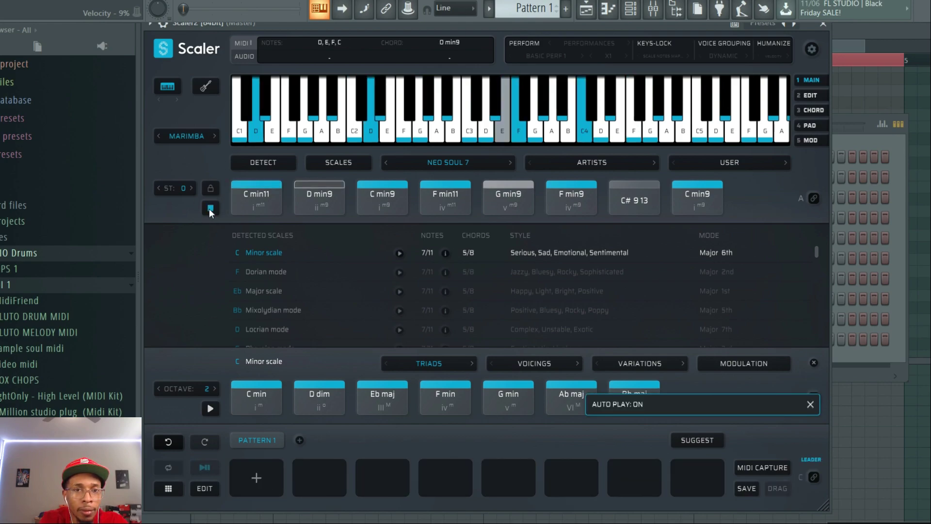
left_click(429, 165)
mouse_move(435, 163)
mouse_move(453, 193)
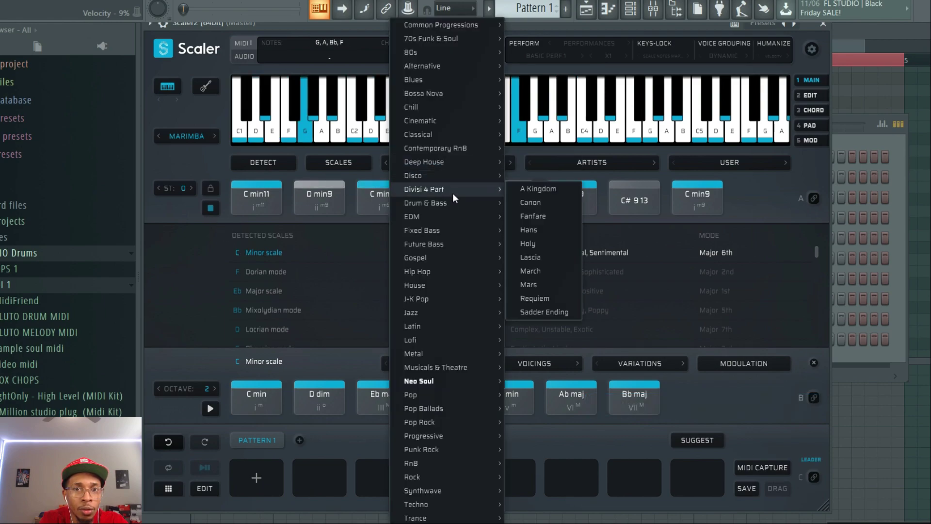
left_click(536, 188)
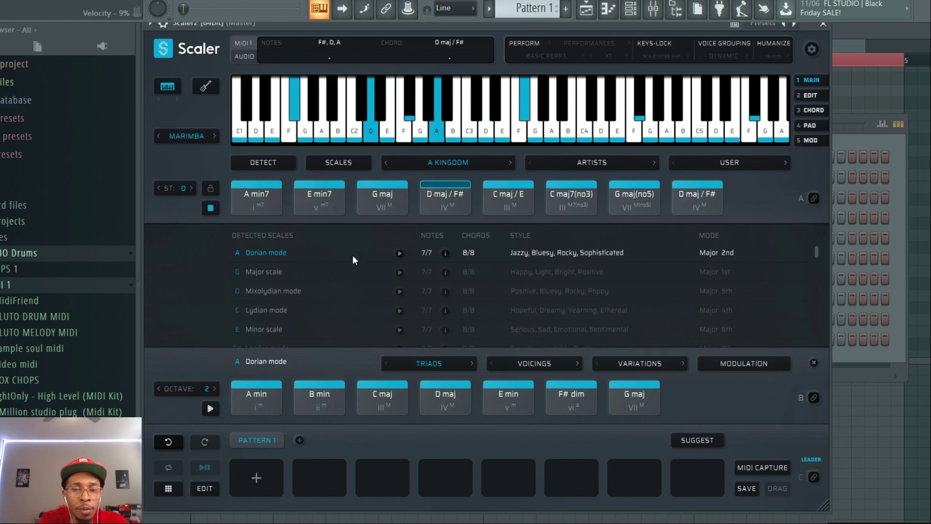
left_click(508, 163)
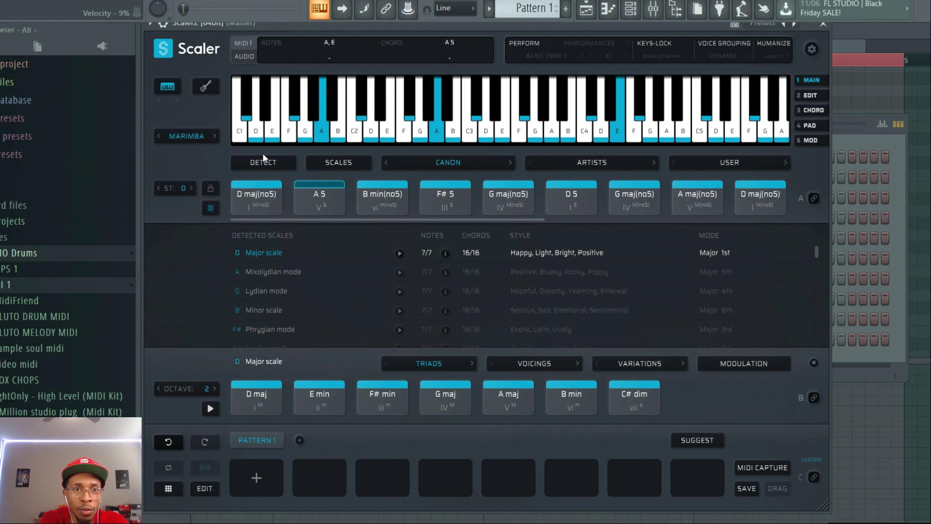
Step: Switch the sound to Electric Guitar and toggle section A auto-play off
left_click(200, 133)
left_click(199, 339)
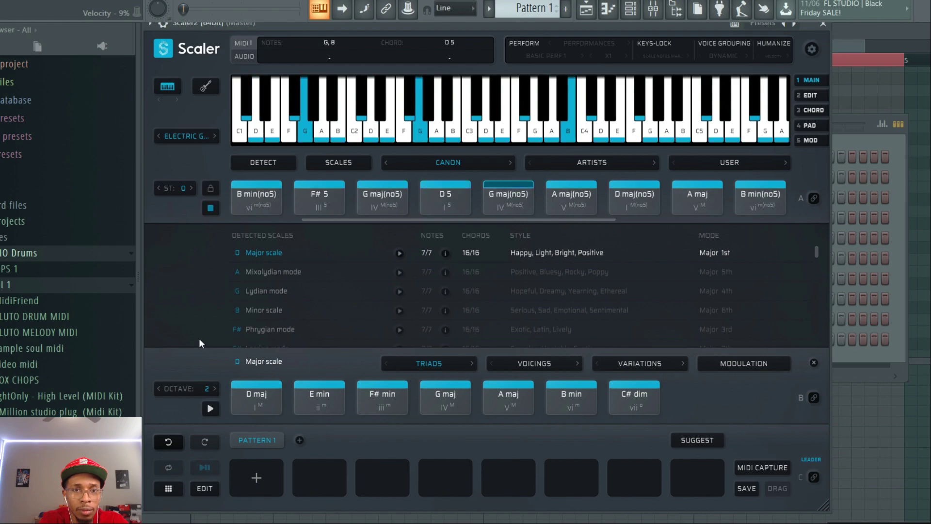
left_click(211, 209)
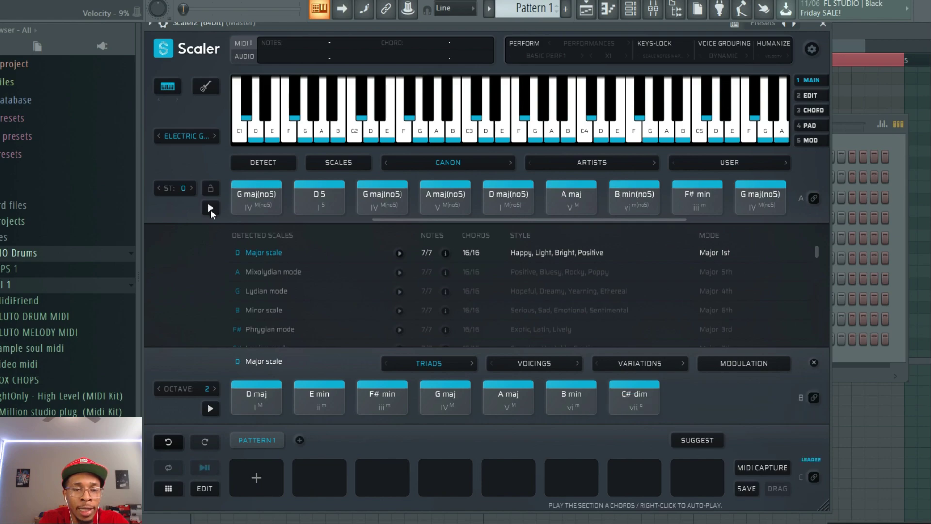
right_click(211, 209)
right_click(210, 209)
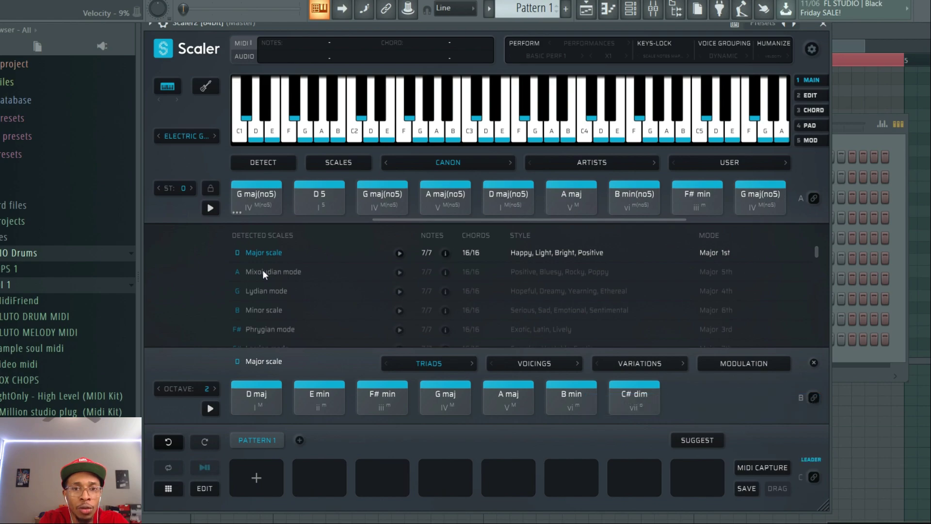
Step: Generate a minor-thirds parallel harmony from D maj, confirm, and audition F maj and G# maj
right_click(258, 403)
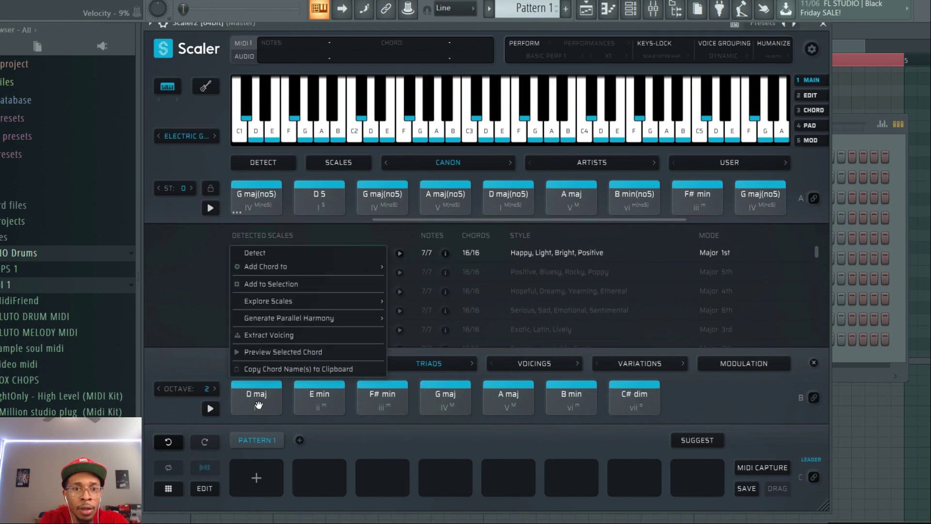
mouse_move(320, 324)
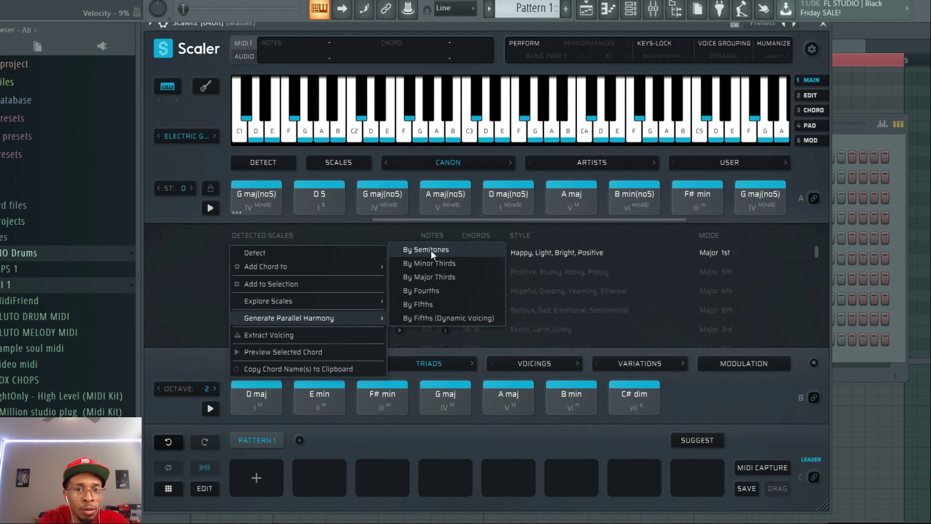
left_click(427, 263)
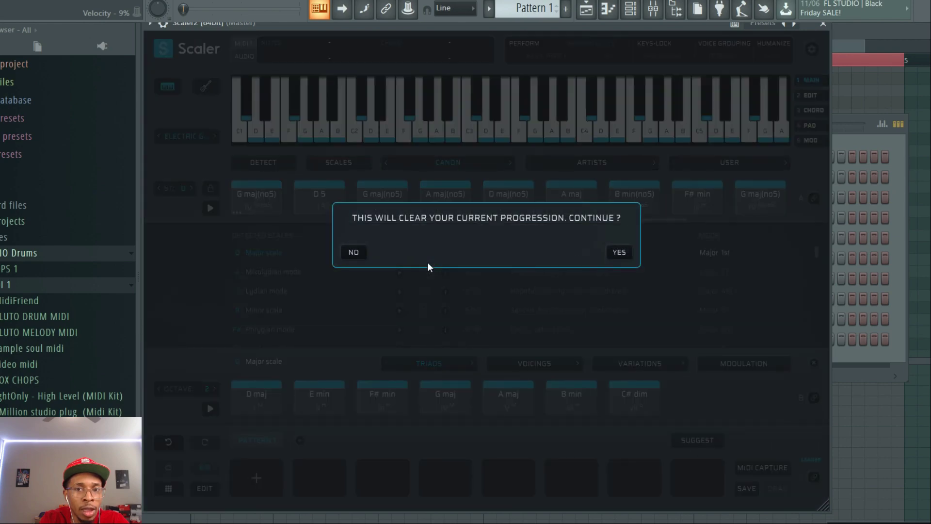
left_click(620, 250)
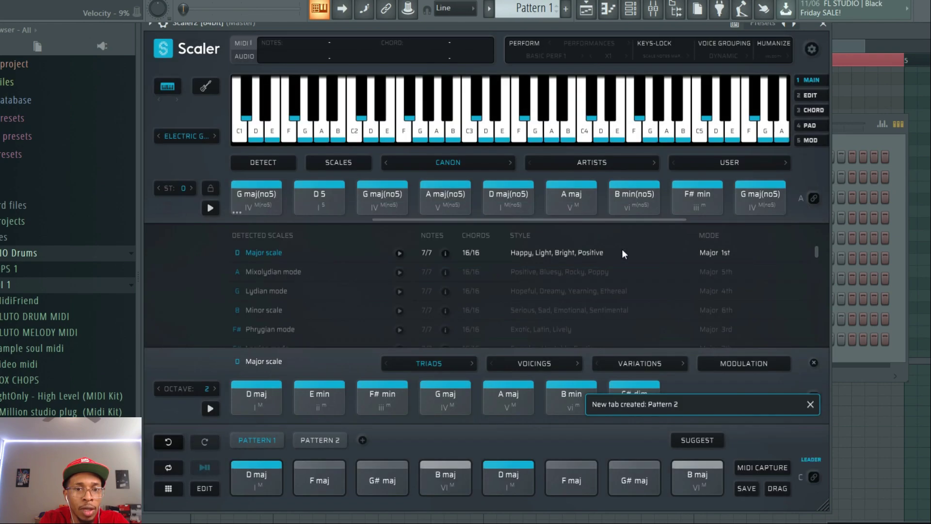
left_click(318, 480)
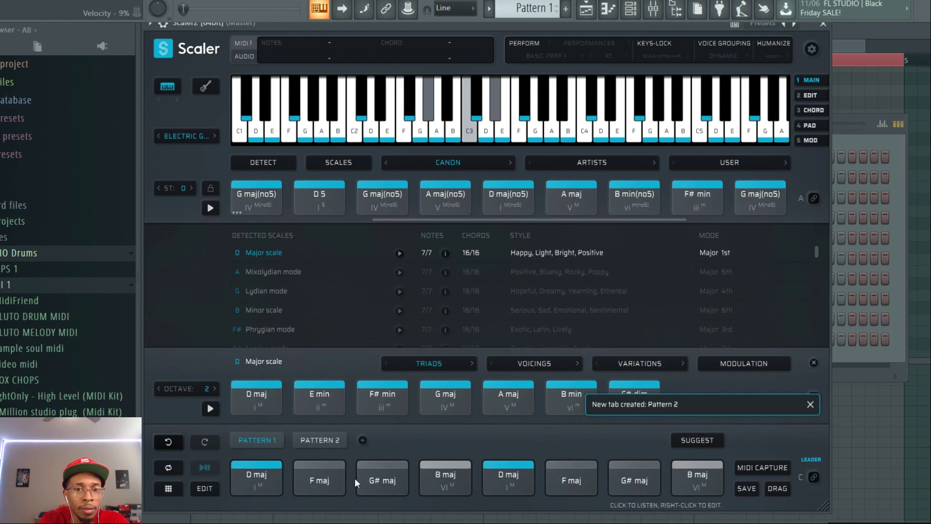
left_click(380, 480)
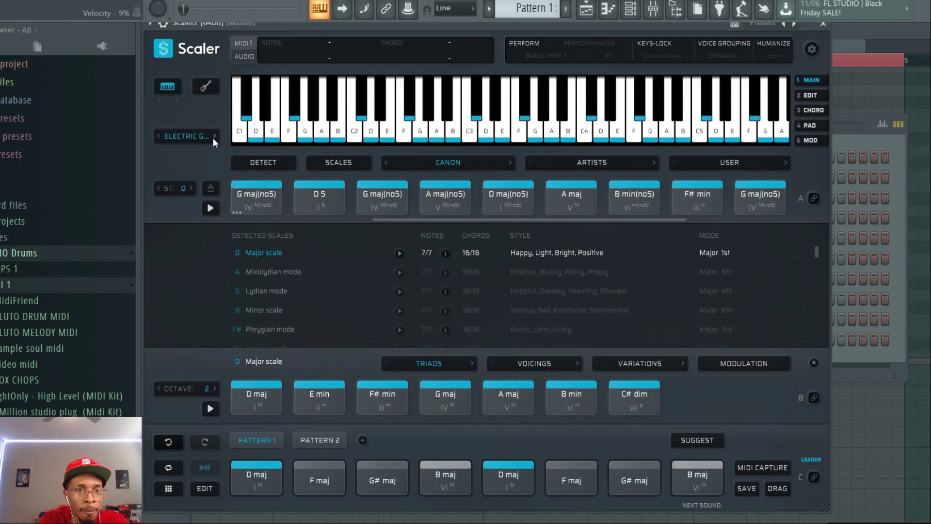
Step: Set the sound to Soft Piano, audition D maj, F maj, G# maj, B maj, and enable PERFORM
left_click(193, 135)
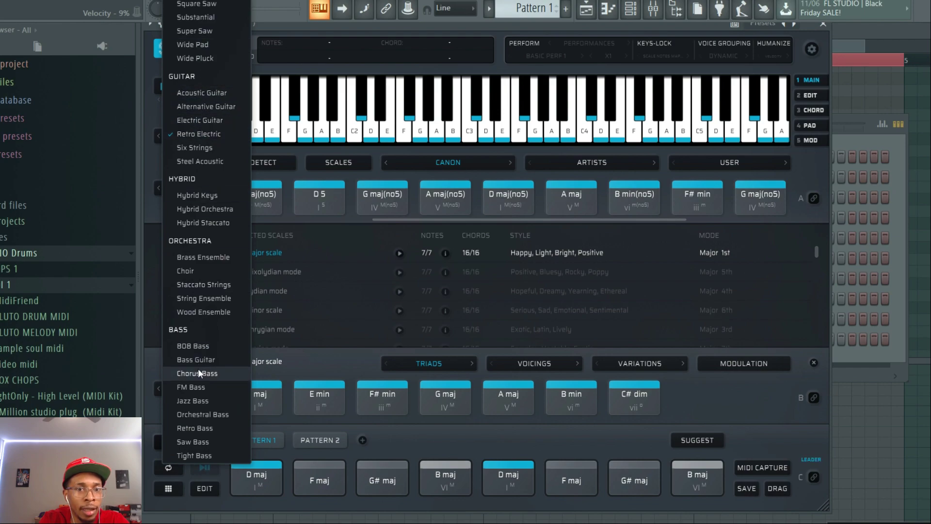
scroll(211, 251, "up", 5)
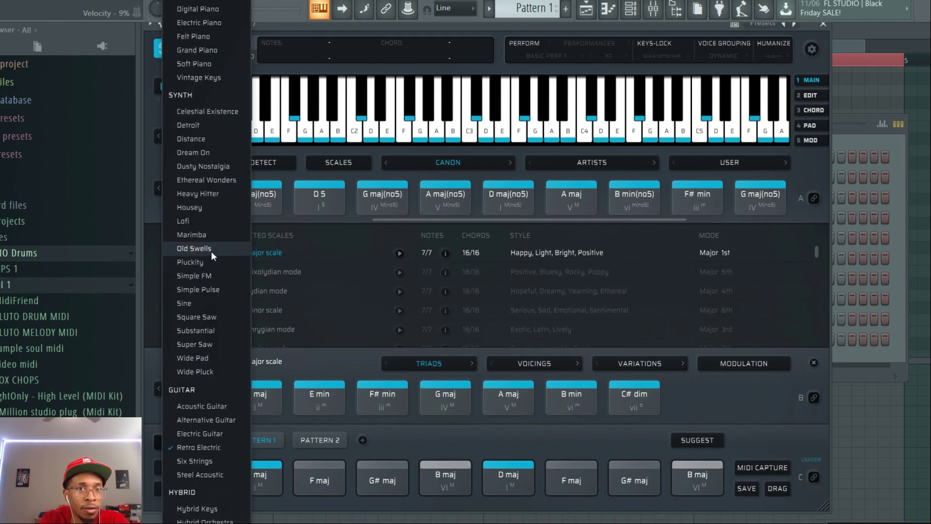
left_click(199, 63)
left_click(268, 461)
left_click(315, 478)
left_click(407, 478)
left_click(446, 478)
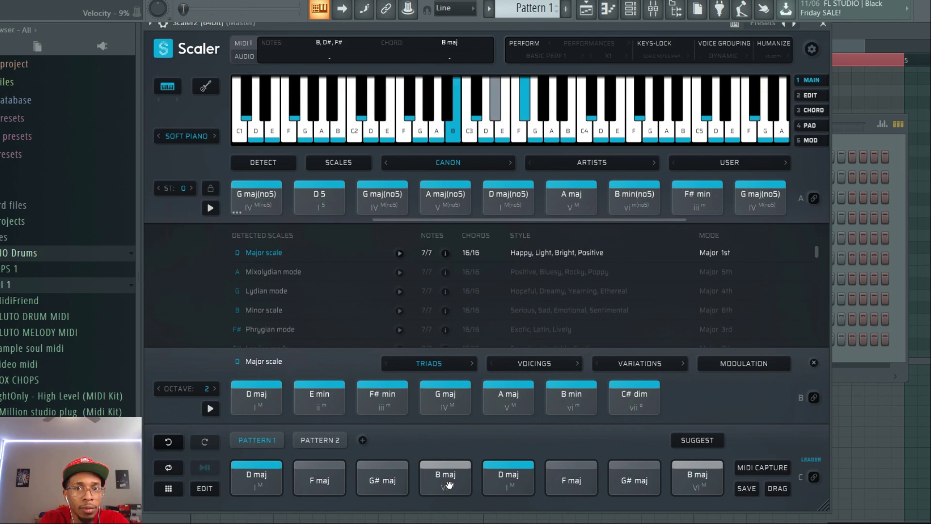
left_click(532, 44)
left_click(538, 54)
Step: Apply the Moderato > Animato performance and audition the F maj, G# maj and B maj chords
mouse_move(548, 113)
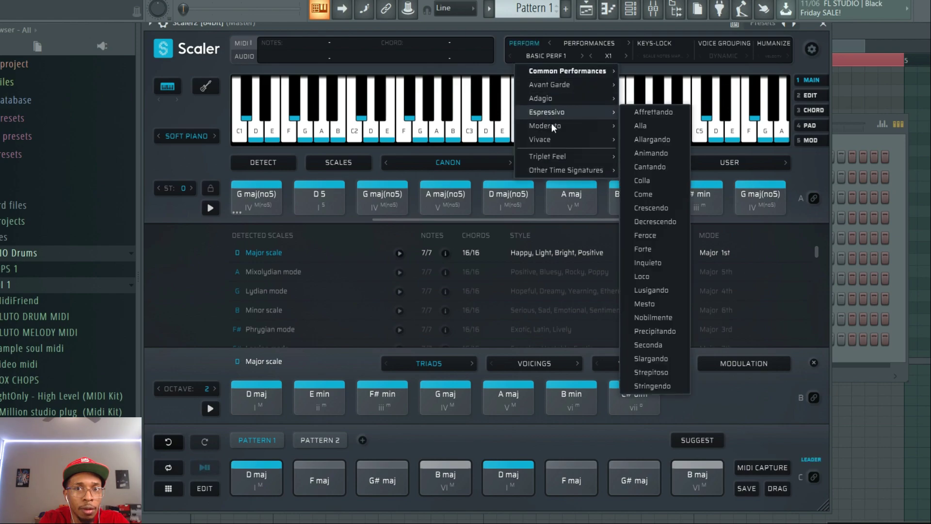
left_click(649, 139)
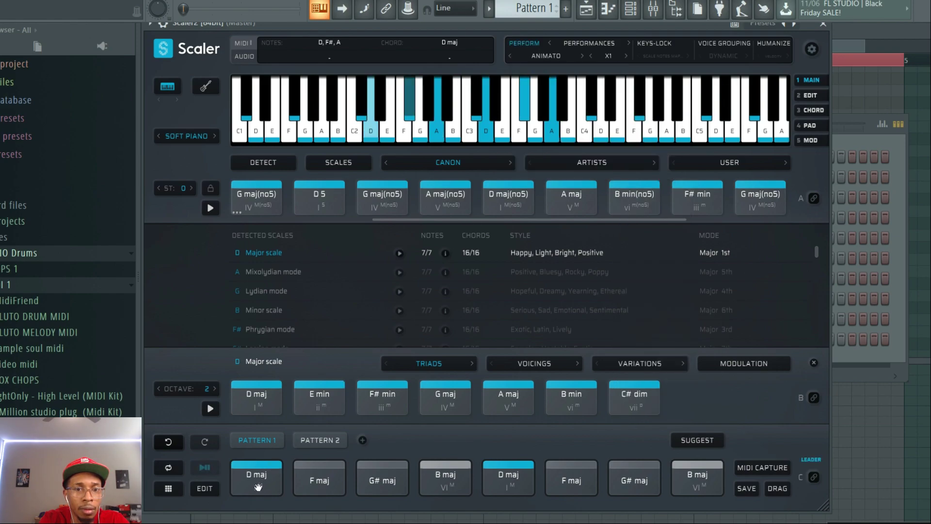
left_click(329, 480)
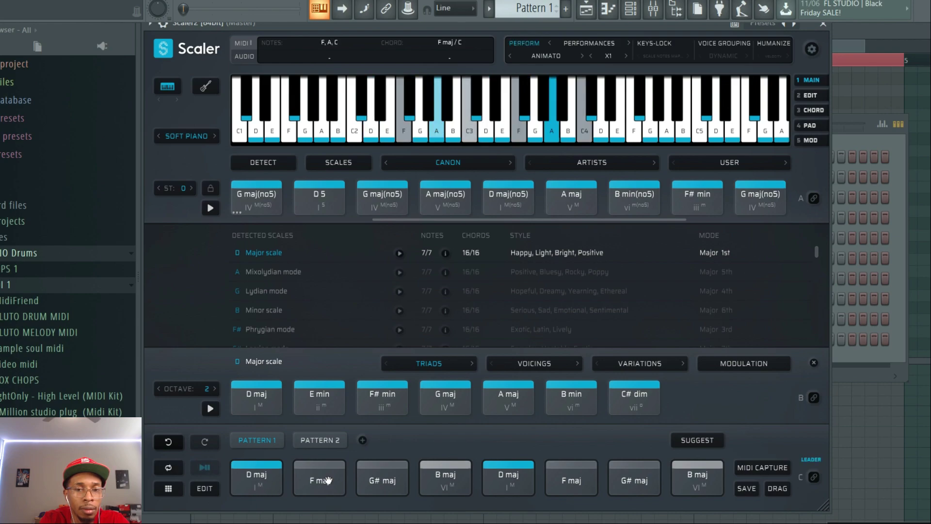
left_click(393, 478)
left_click(443, 478)
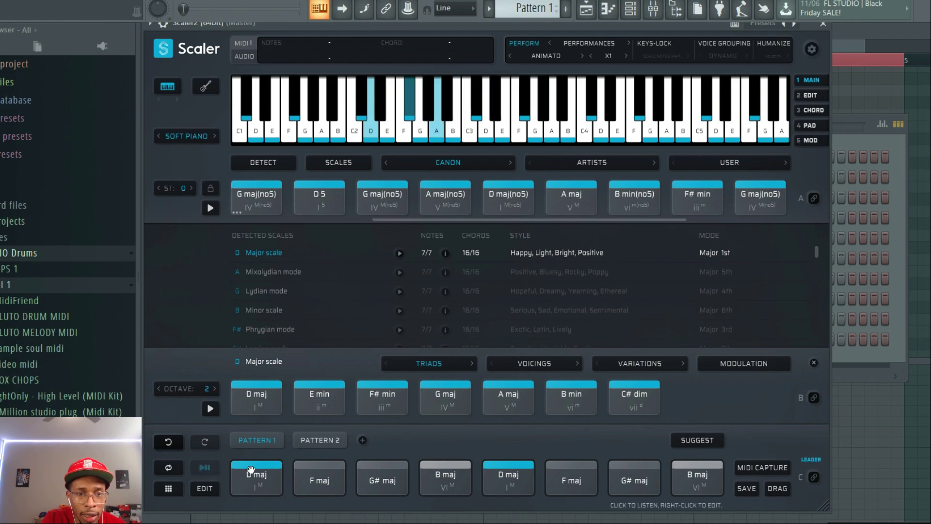
Step: Generate a new parallel harmony from D maj, replacing the progression, and audition A maj, E maj, B maj
right_click(250, 398)
mouse_move(335, 316)
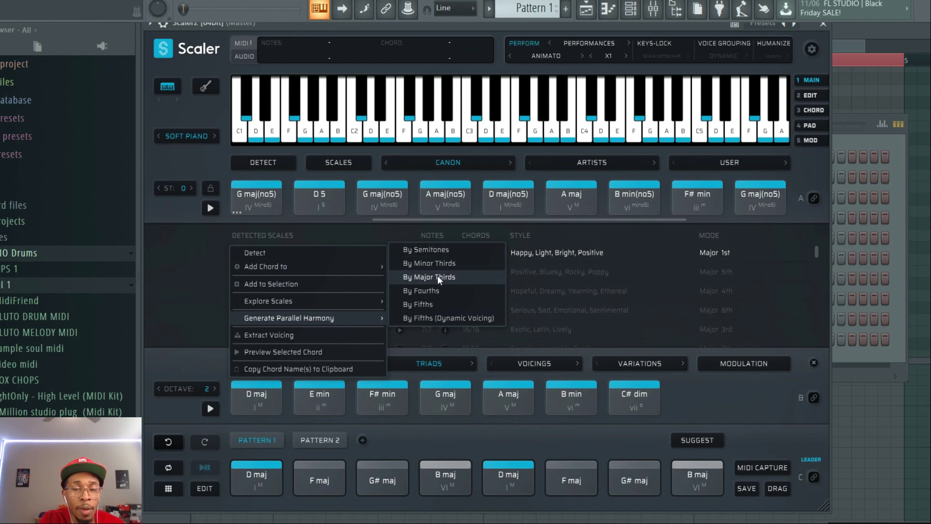
left_click(424, 304)
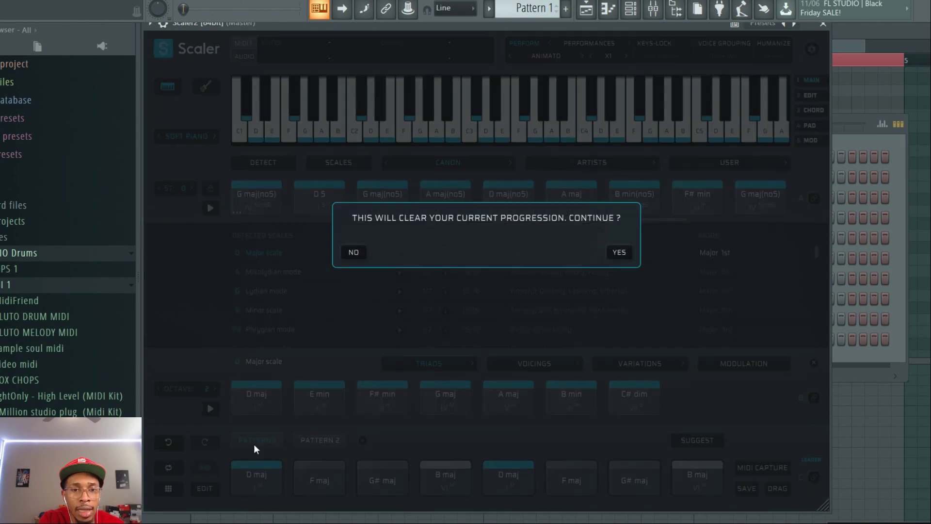
left_click(618, 253)
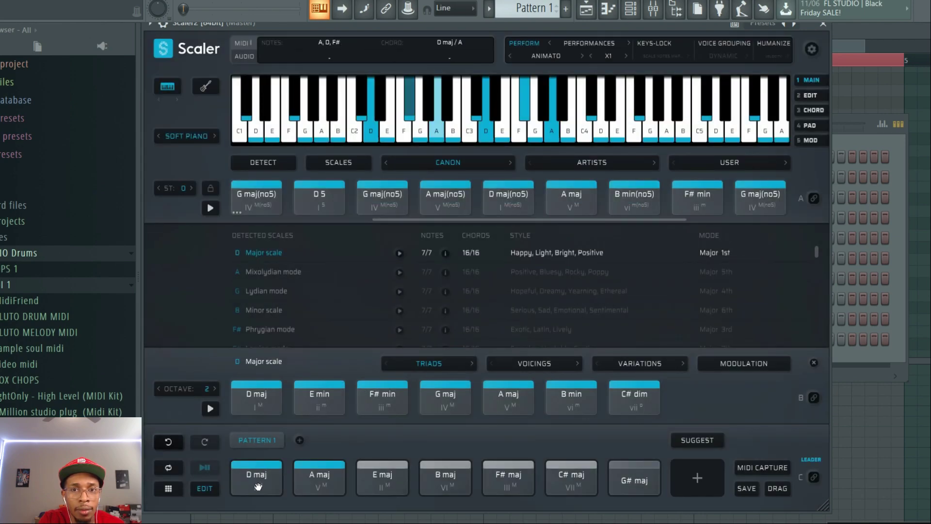
left_click(316, 482)
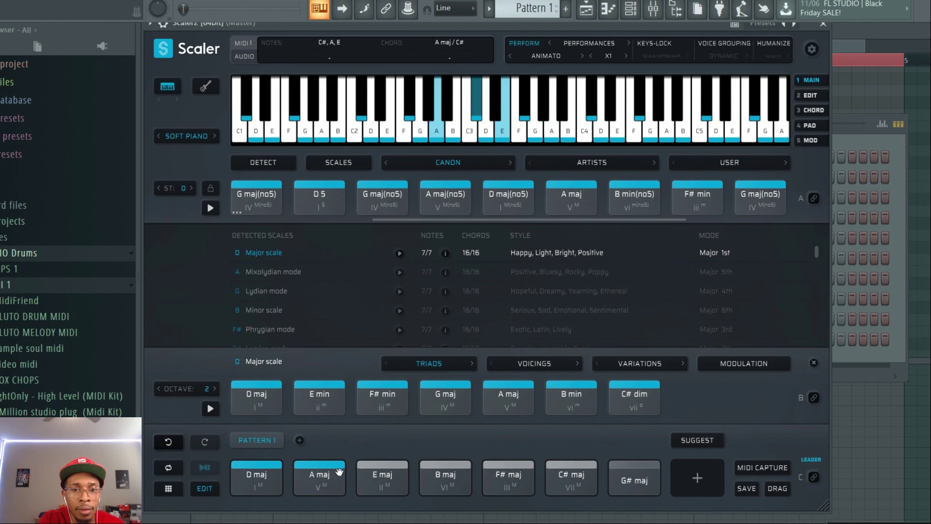
left_click(383, 475)
left_click(422, 475)
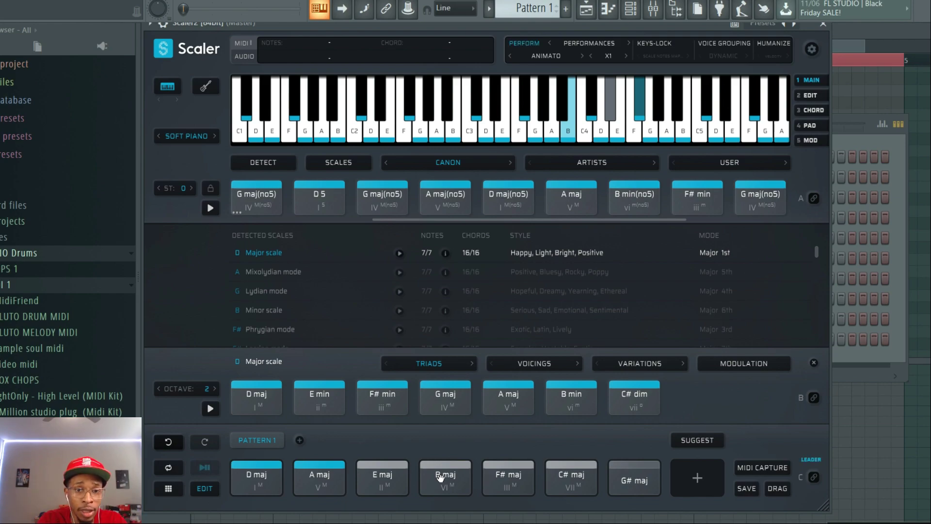
Step: Change the instrument sound from Soft Piano to the Dream On preset, then show the chord-set genres
left_click(439, 206)
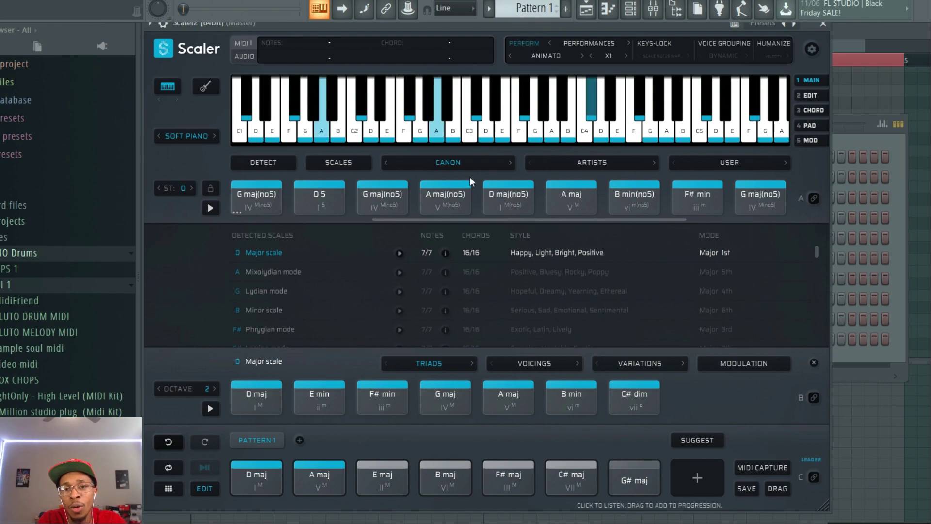
left_click(195, 136)
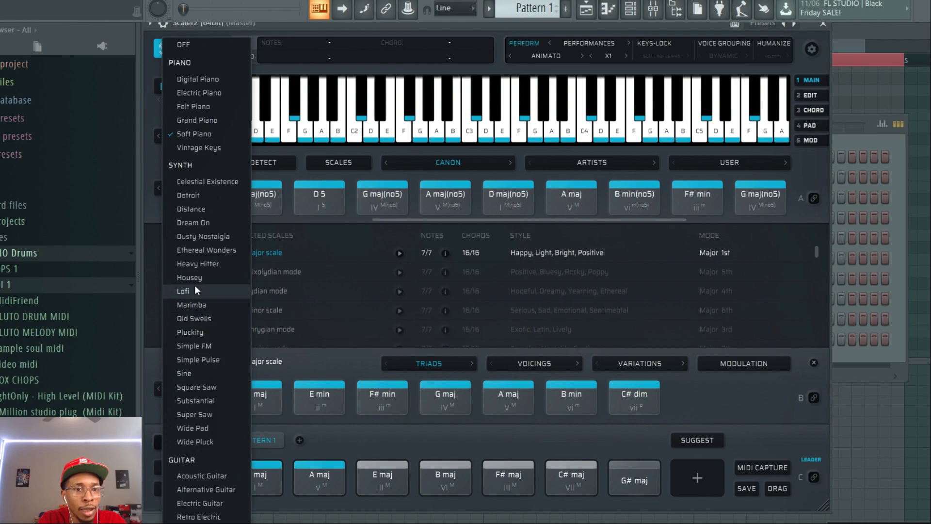
left_click(207, 227)
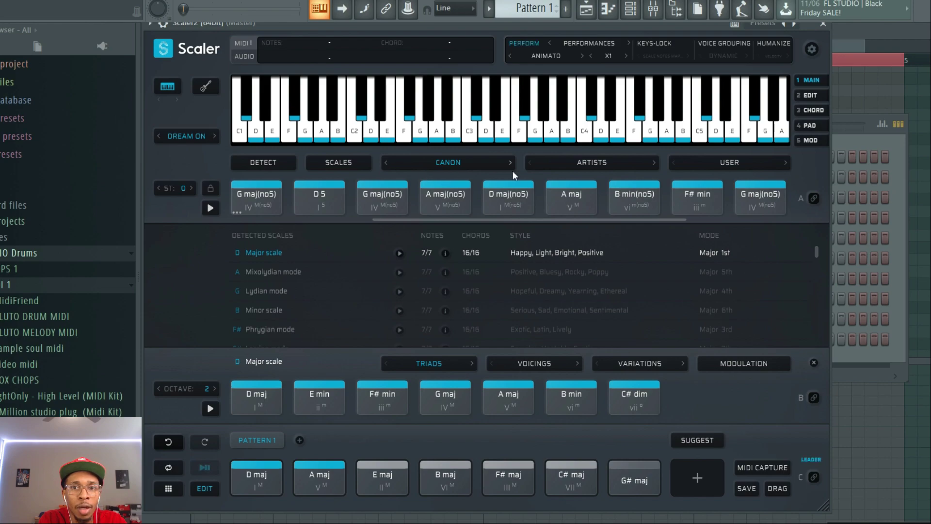
left_click(497, 162)
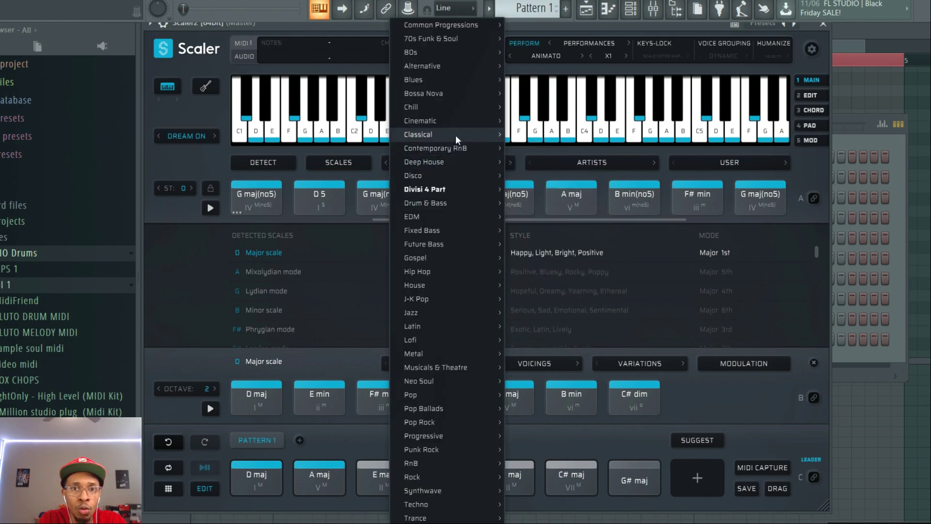
Step: Load the Classical > Classical 1 chord set, play it, then stop playback
mouse_move(456, 134)
left_click(521, 133)
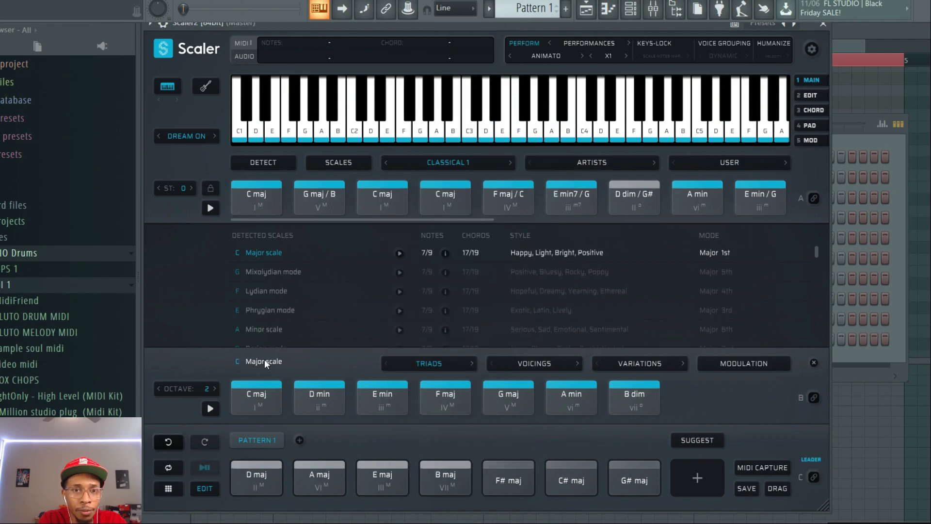
left_click(208, 209)
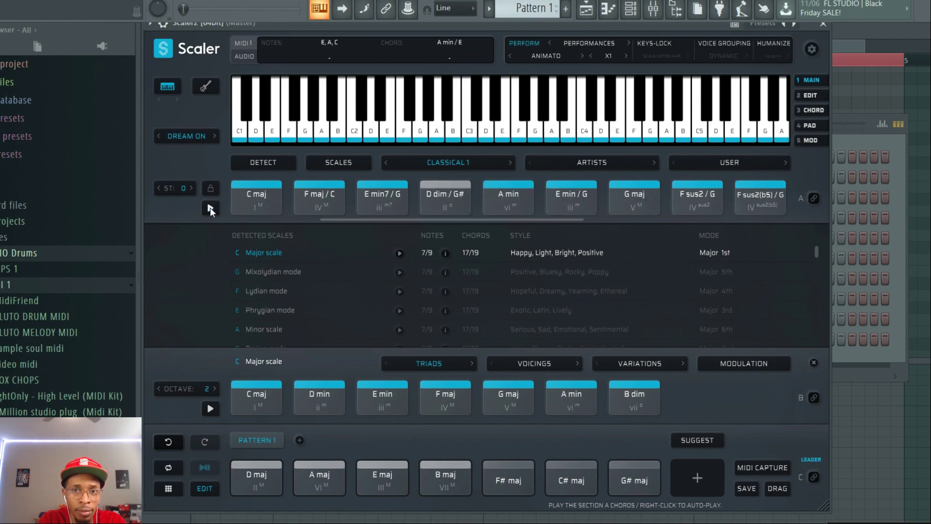
left_click(211, 208)
Step: Load the Lofi > Lofi 14 chord set (B min9, C# min7, F# 7(sus2), F# 7) and play it
left_click(479, 162)
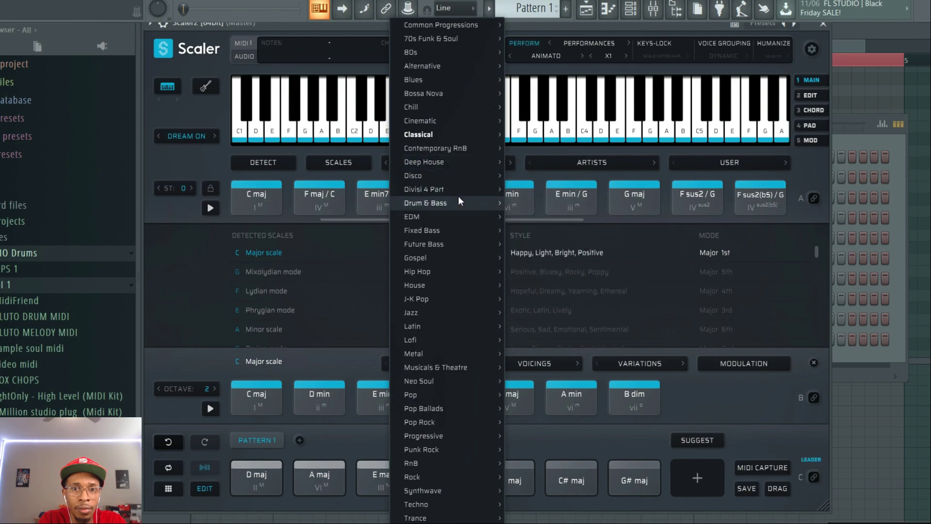
mouse_move(449, 244)
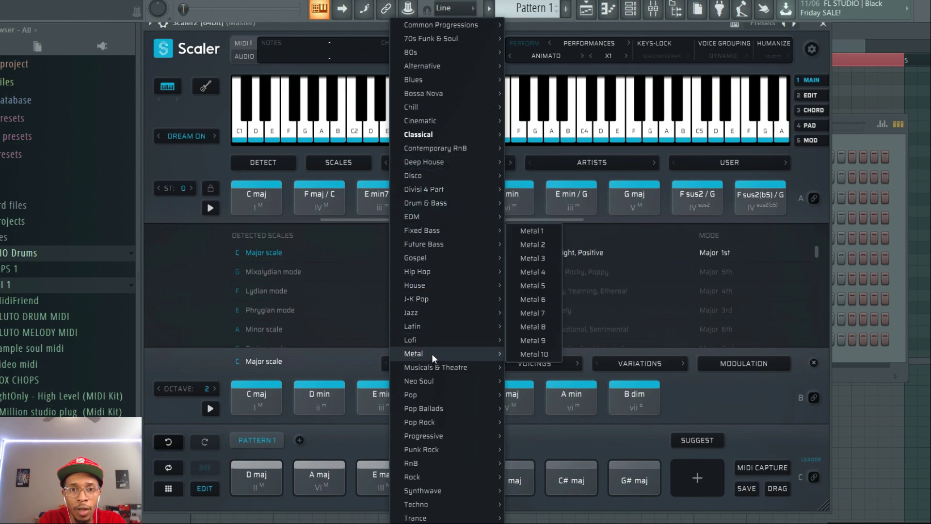
mouse_move(438, 344)
left_click(529, 342)
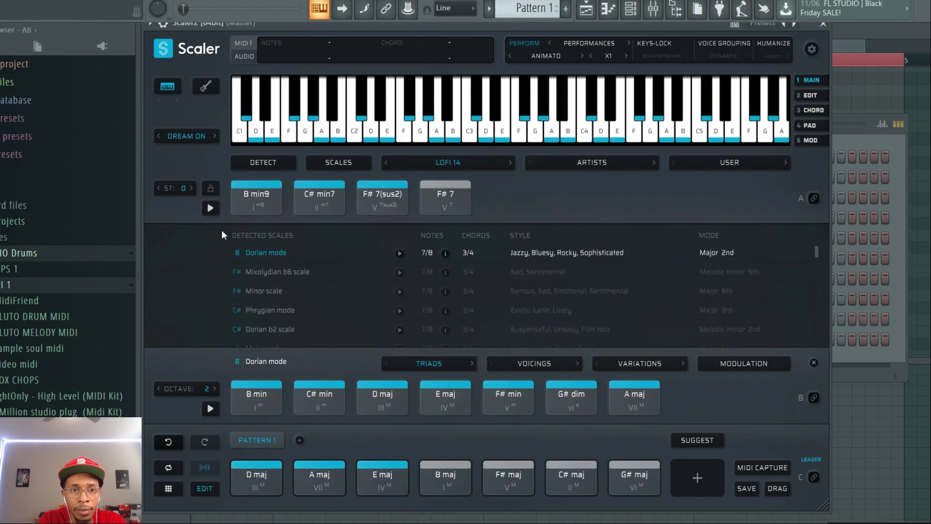
left_click(213, 206)
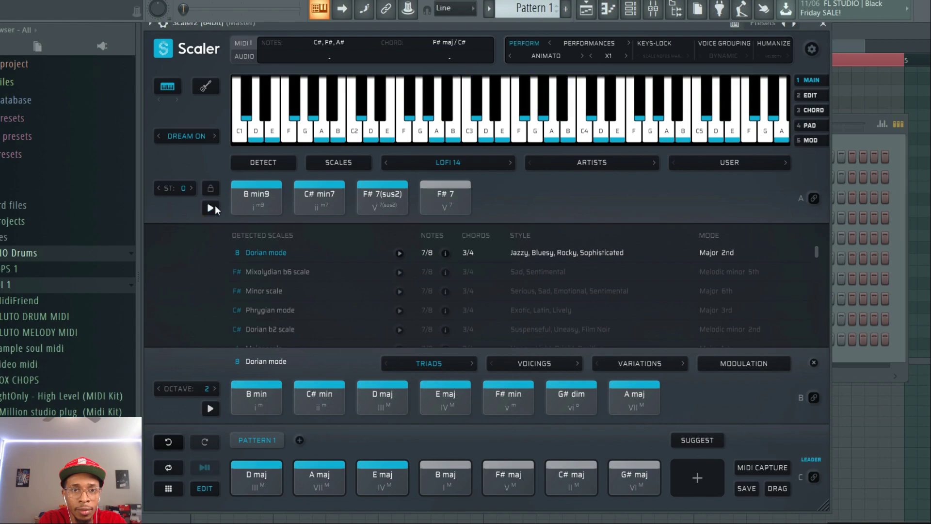
Step: Load and play the 80s > 80s 1 chord set in Gb Major, switching the sound to Wide Pluck
left_click(455, 161)
mouse_move(455, 161)
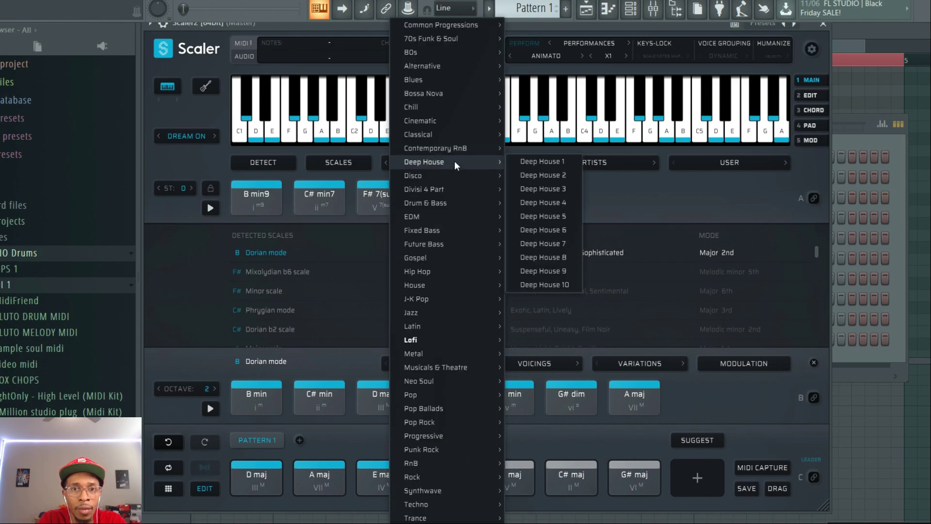
mouse_move(441, 57)
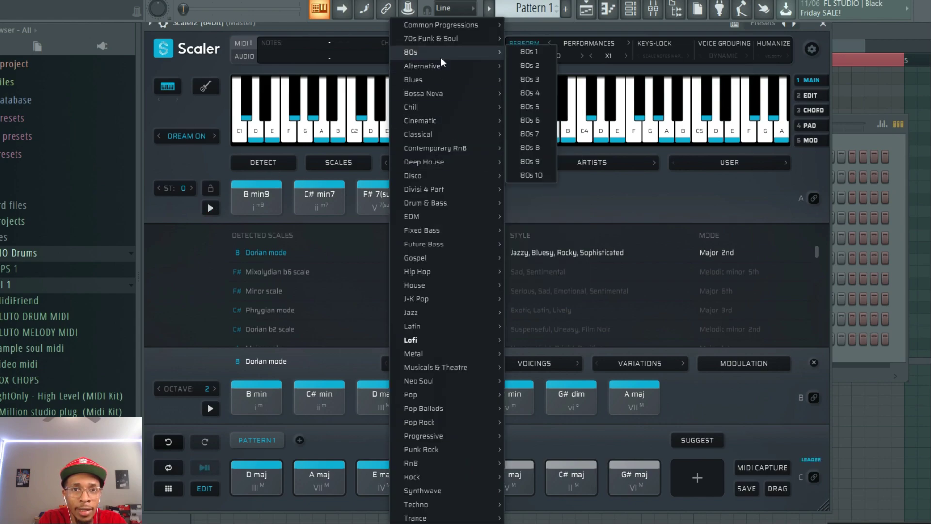
left_click(523, 54)
left_click(209, 213)
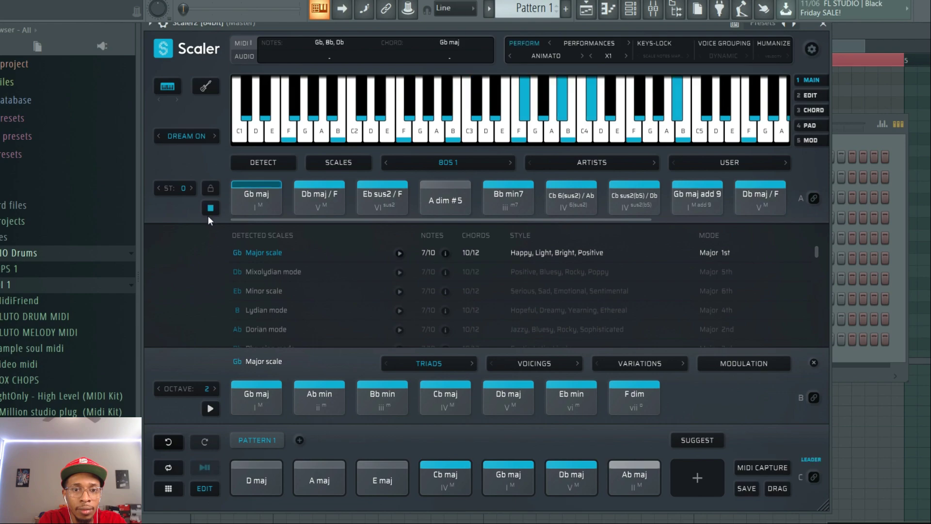
left_click(193, 139)
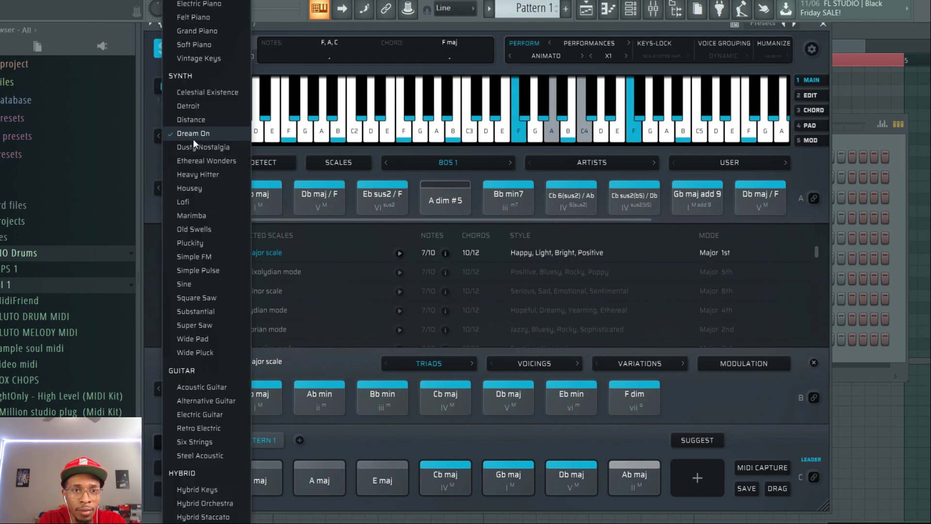
left_click(189, 351)
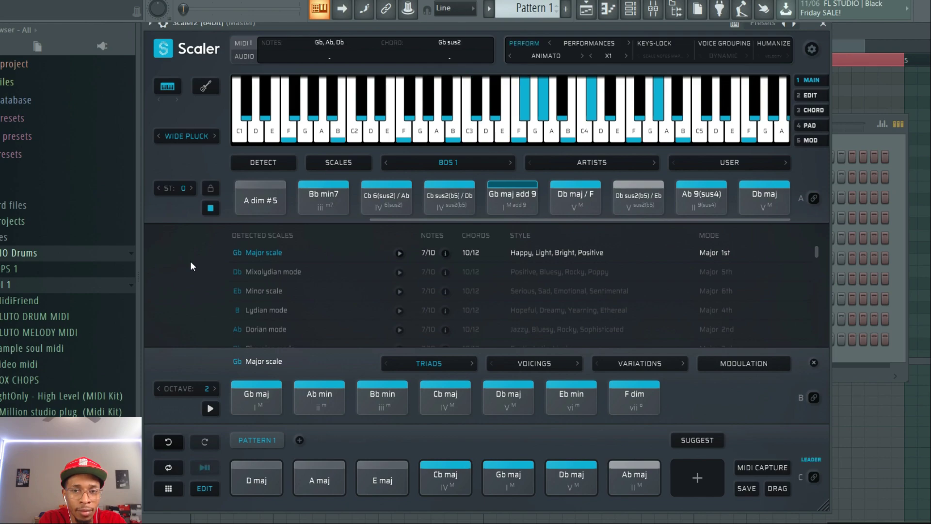
Step: Stop playback, then load and play the Hip Hop > Hip Hop 10 chord set in D Lydian
left_click(211, 207)
left_click(431, 161)
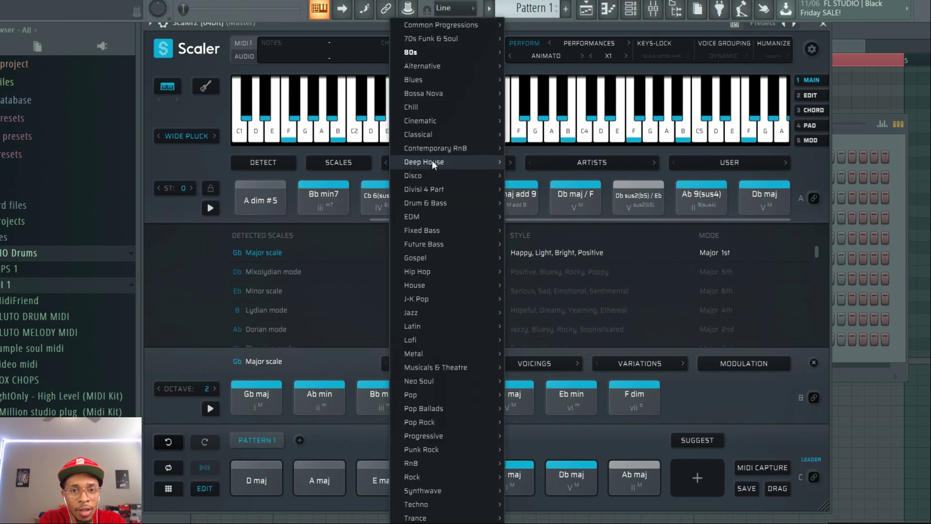
mouse_move(432, 270)
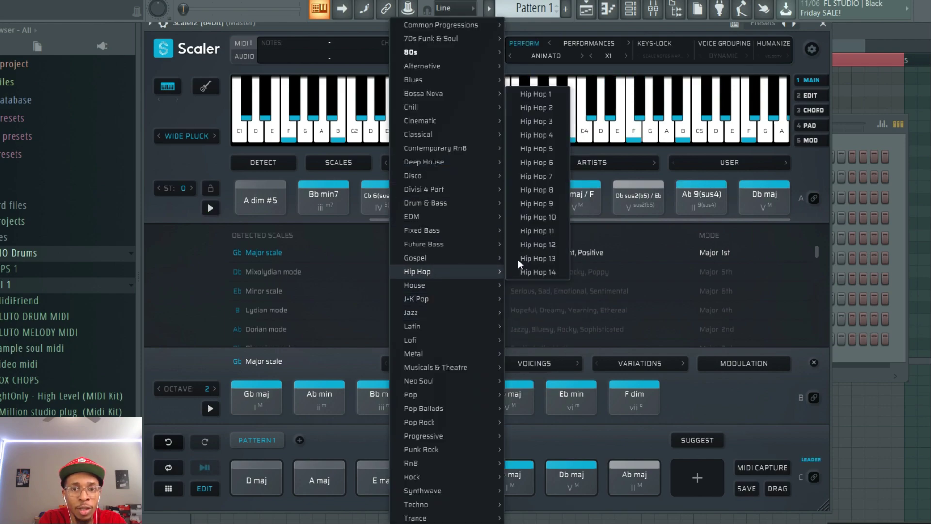
left_click(539, 217)
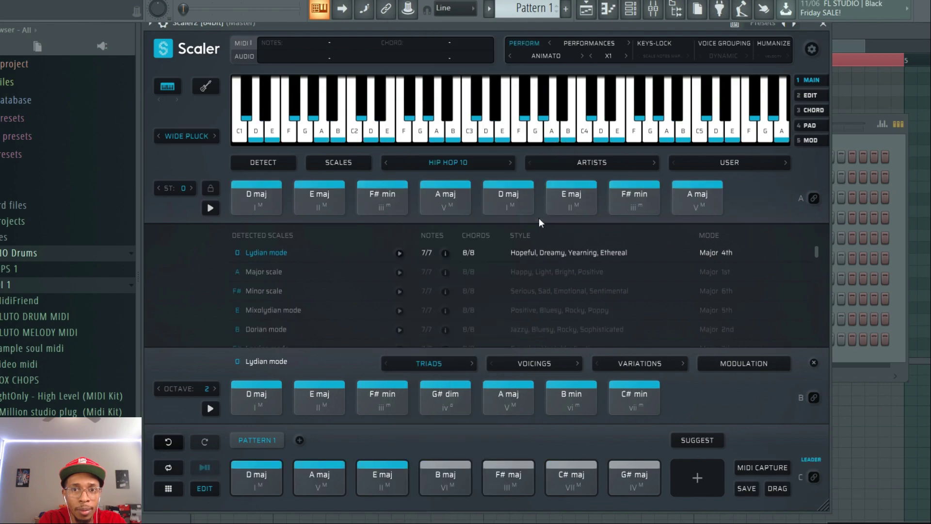
left_click(210, 208)
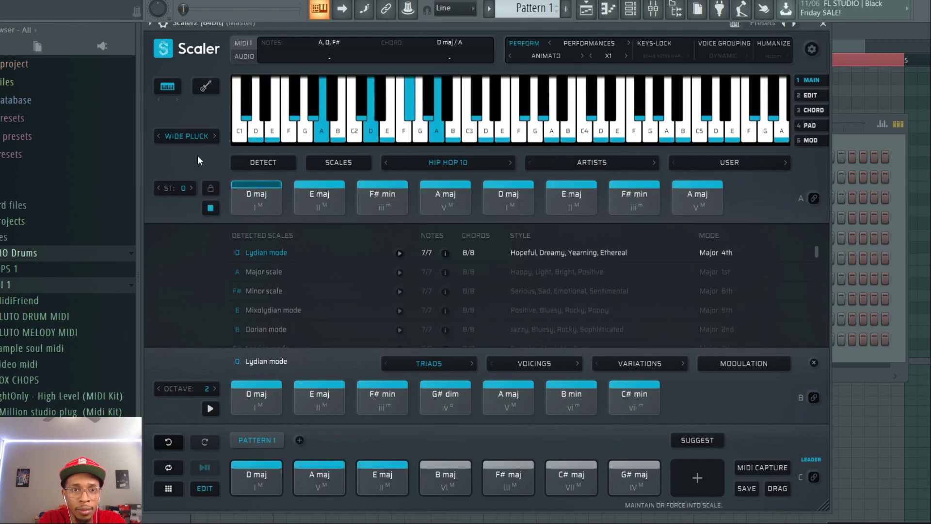
Step: Switch the instrument sound to Electric Piano and show the performance styles list
left_click(195, 135)
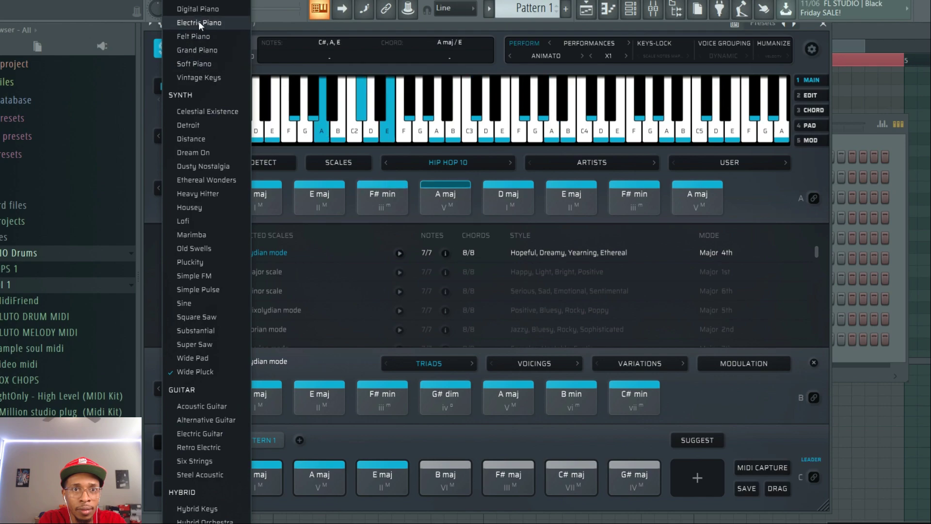
left_click(198, 22)
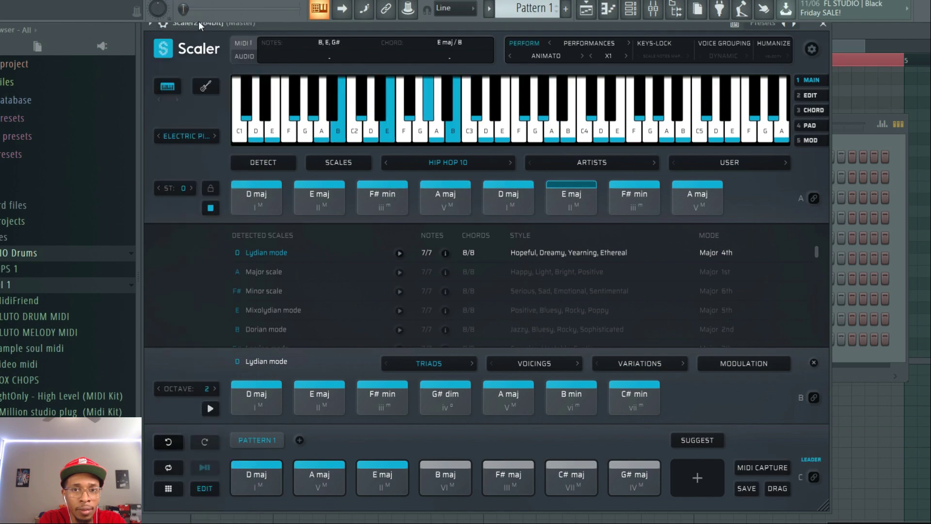
left_click(546, 56)
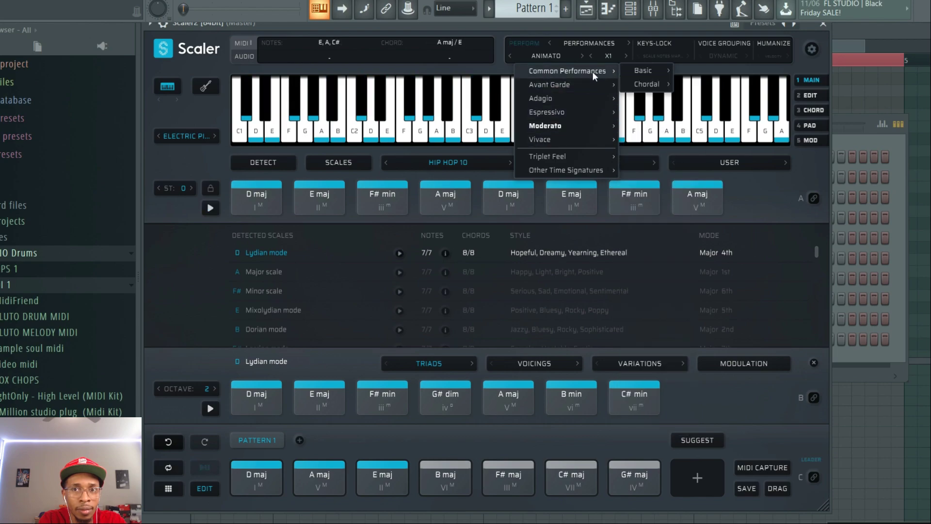
Step: Try the Avant Garde 1 performance, settle on Avant Garde 9, and play the Hip Hop 10 progression
left_click(642, 86)
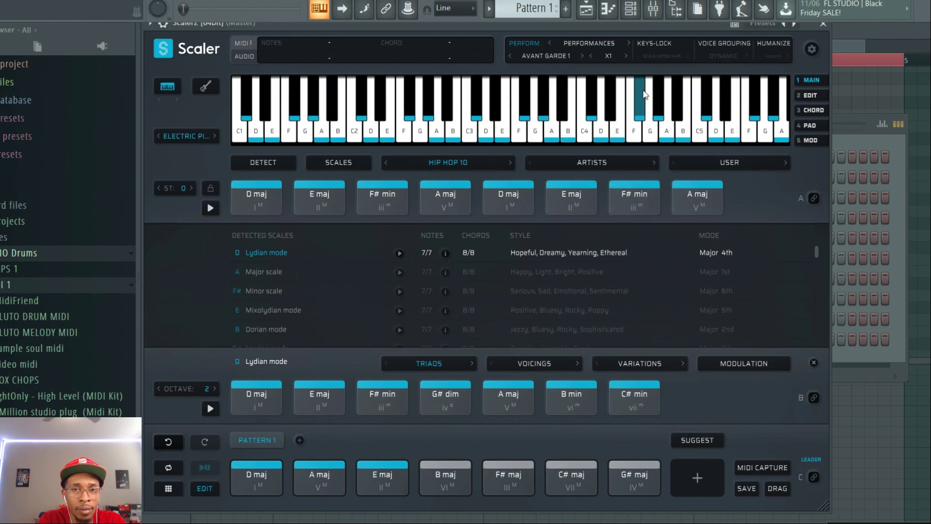
left_click(558, 57)
mouse_move(566, 74)
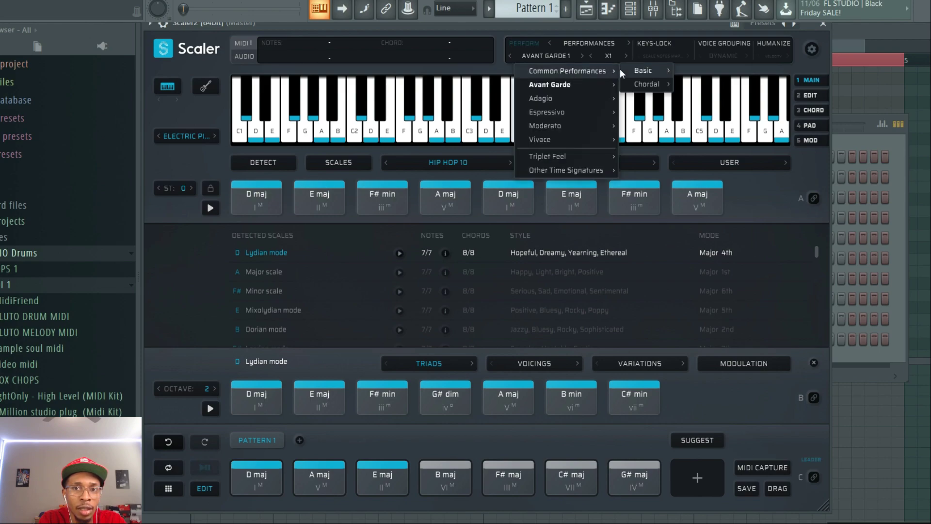
mouse_move(570, 99)
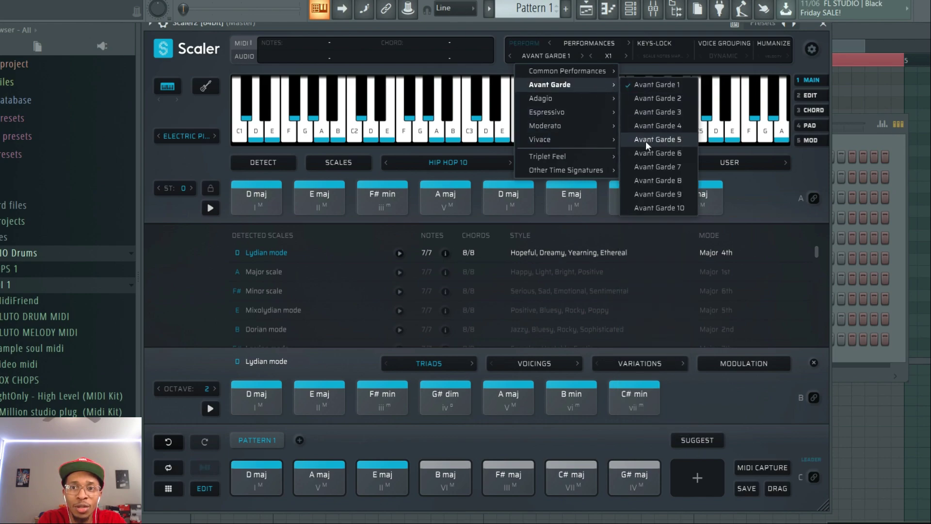
left_click(657, 193)
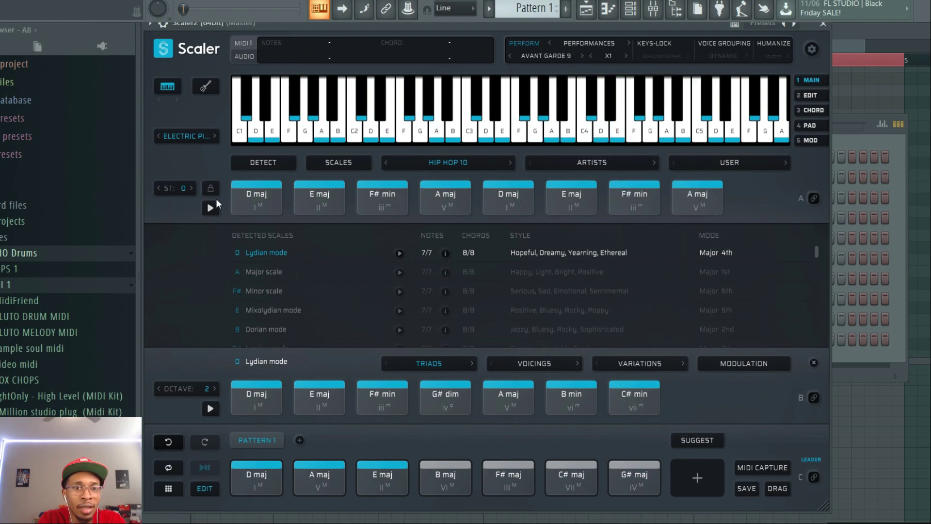
left_click(214, 203)
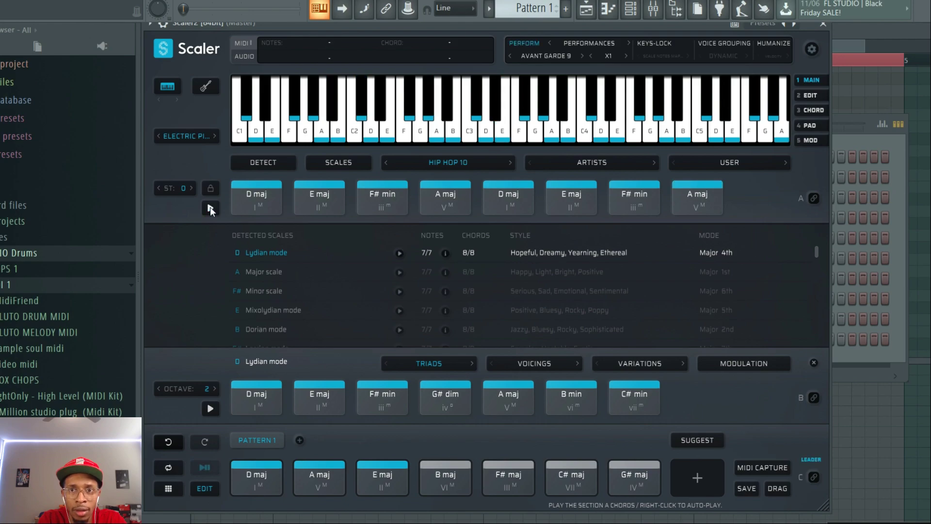
Step: Stop playback and switch the performance to Bass mode, keeping the Basic 1 bass pattern
left_click(211, 209)
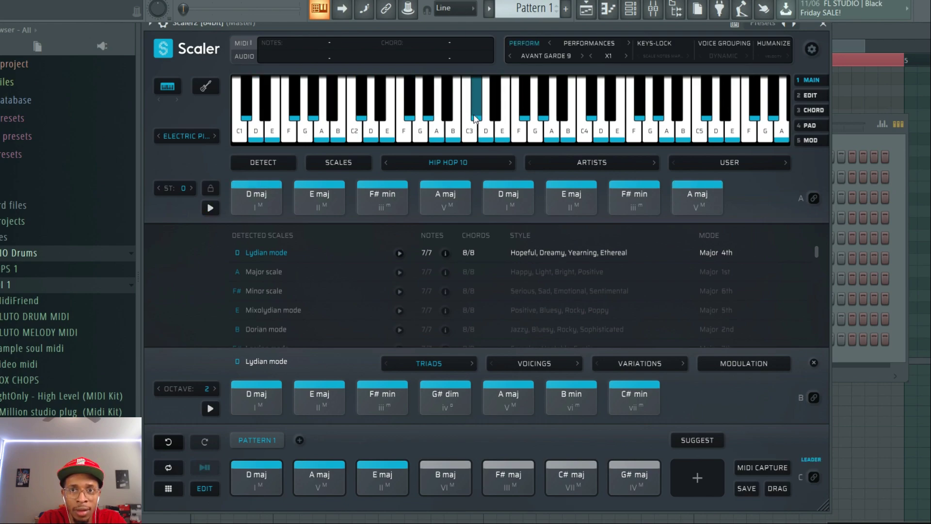
left_click(597, 42)
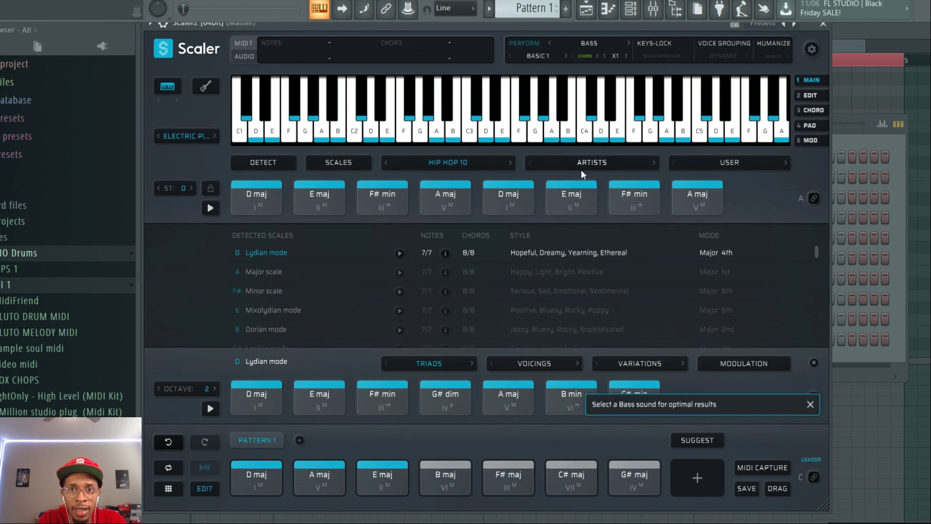
left_click(551, 54)
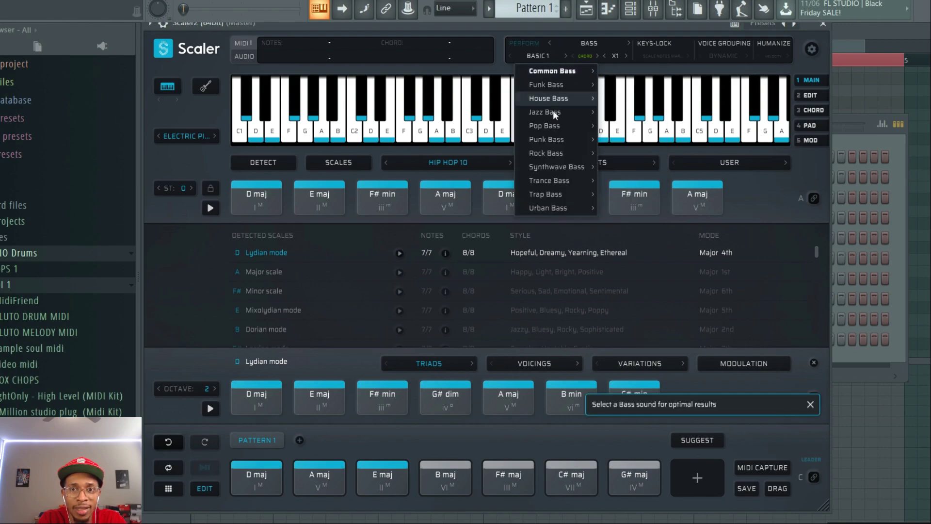
left_click(601, 82)
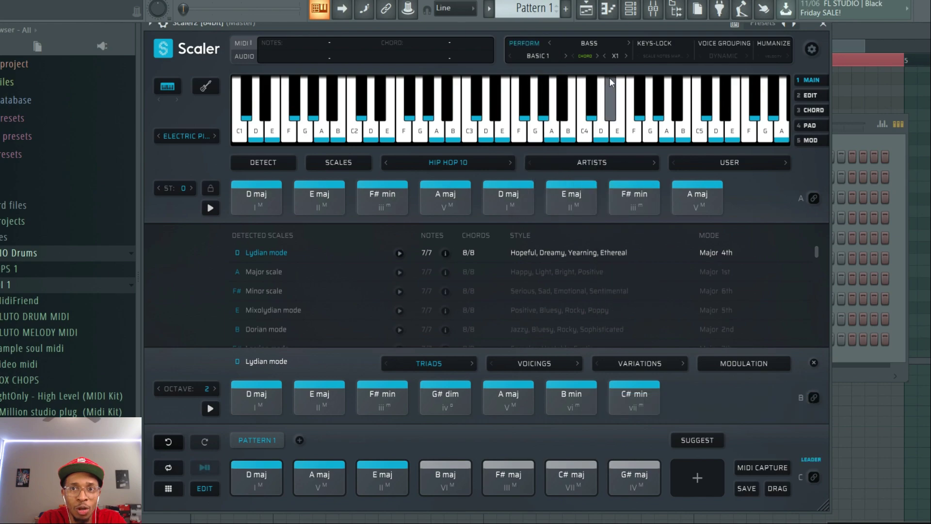